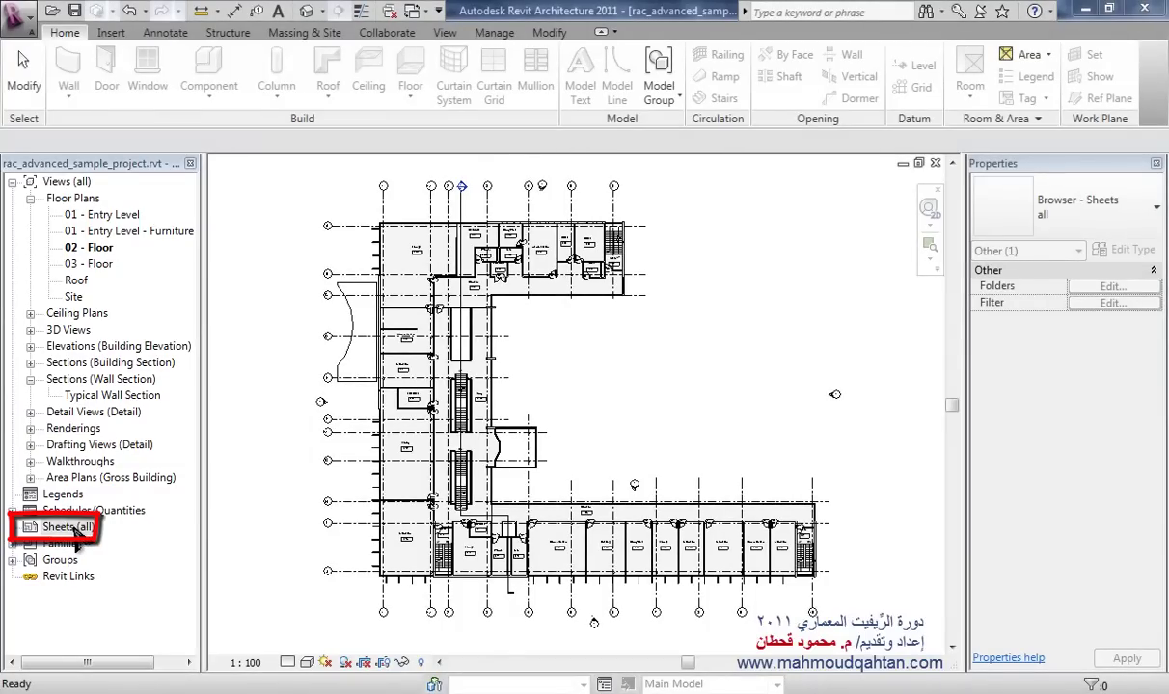
- Start a new sheet from the Sheets (all) branch of the Project Browser
{"action": "right_click", "coordinate": [77, 530]}
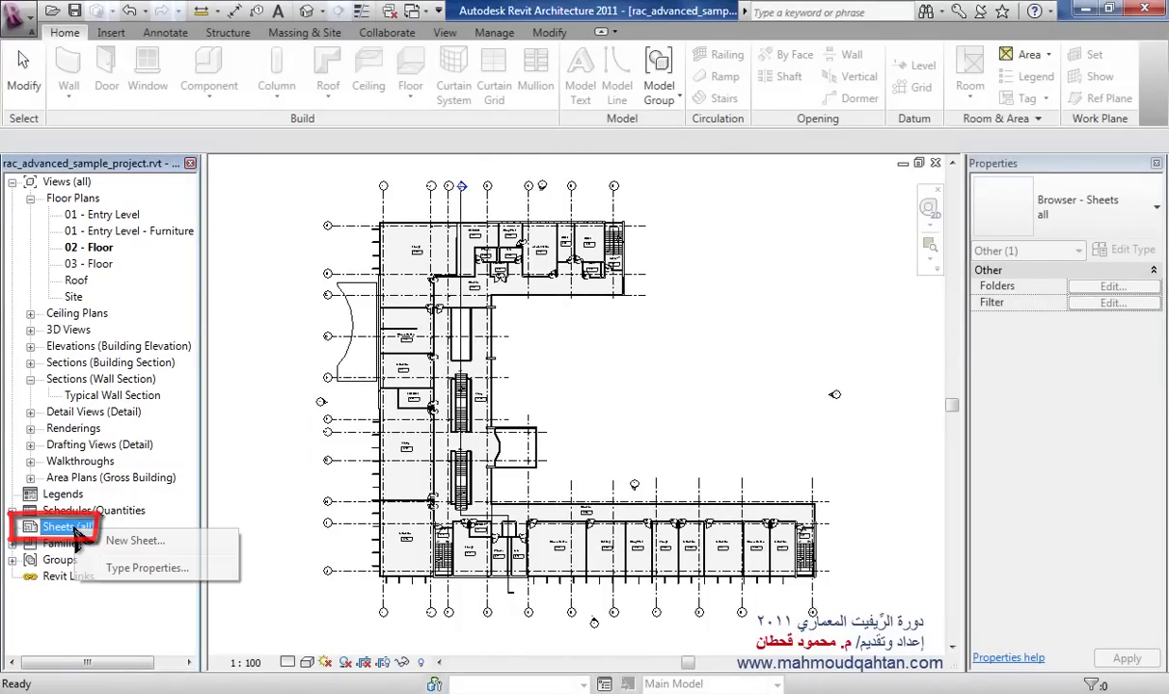
{"action": "left_click", "coordinate": [142, 543]}
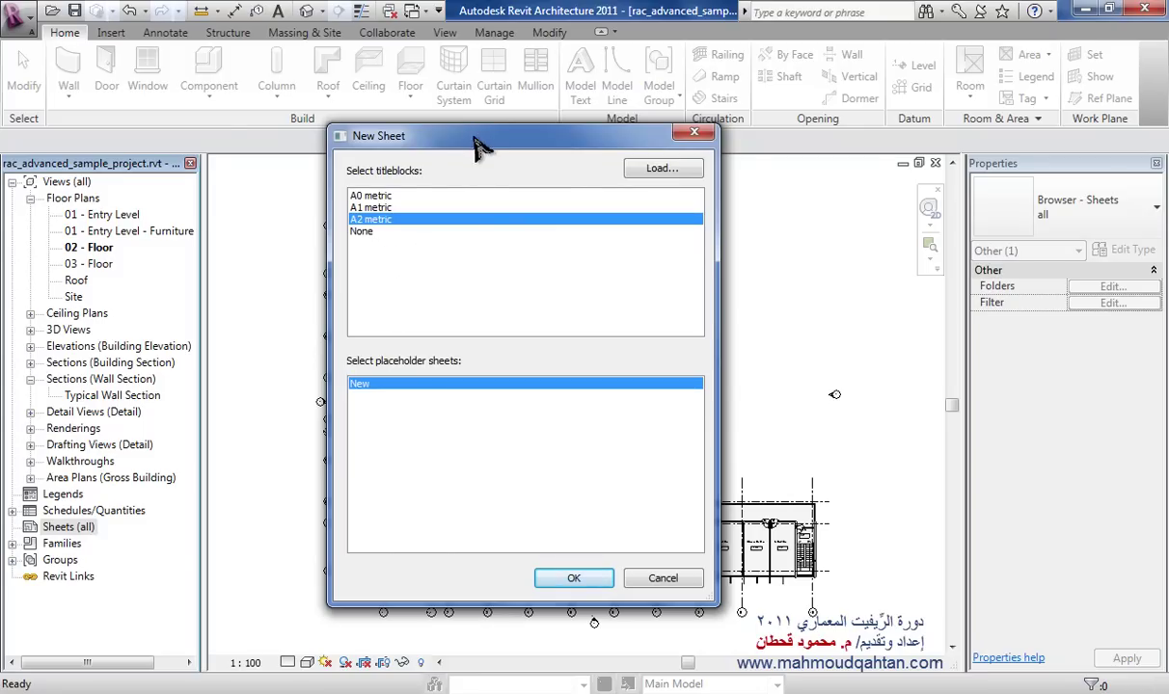
{"action": "left_click_drag", "start_coordinate": [479, 146], "coordinate": [495, 185]}
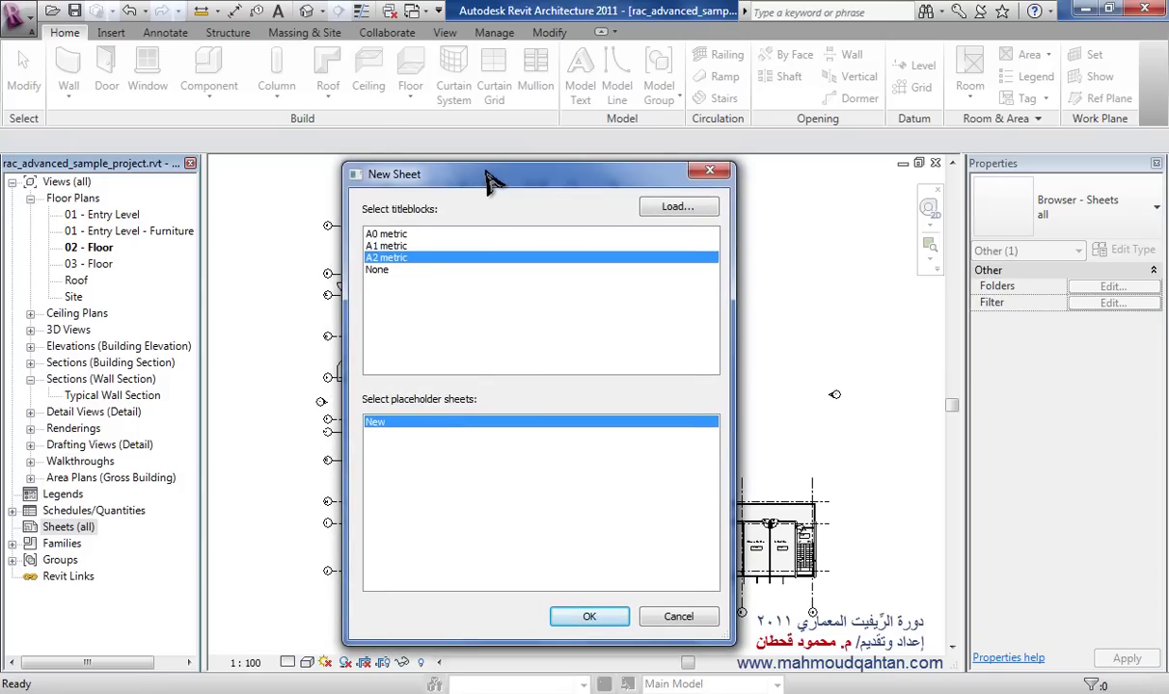
- Browse the Titleblocks folder, previewing the A0, A1, A2, A3 and A4 titleblock files
{"action": "left_click", "coordinate": [687, 209]}
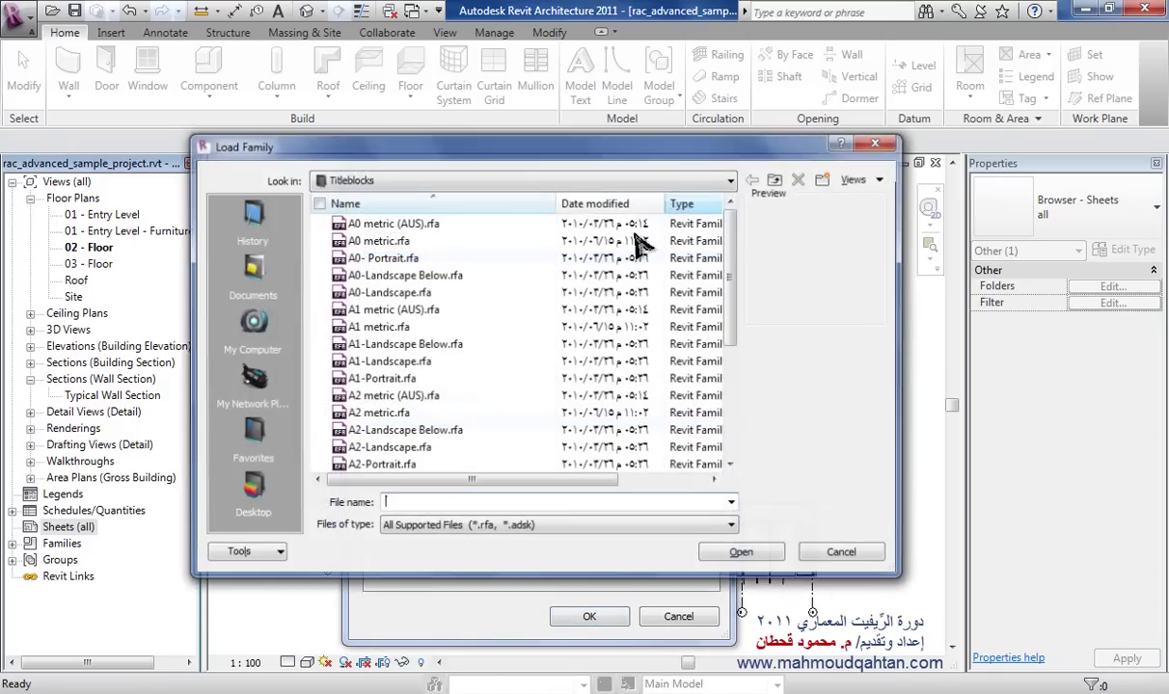
{"action": "mouse_move", "coordinate": [733, 226]}
{"action": "left_mouse_down"}
{"action": "mouse_move", "coordinate": [738, 390]}
{"action": "mouse_move", "coordinate": [734, 208]}
{"action": "left_mouse_up"}
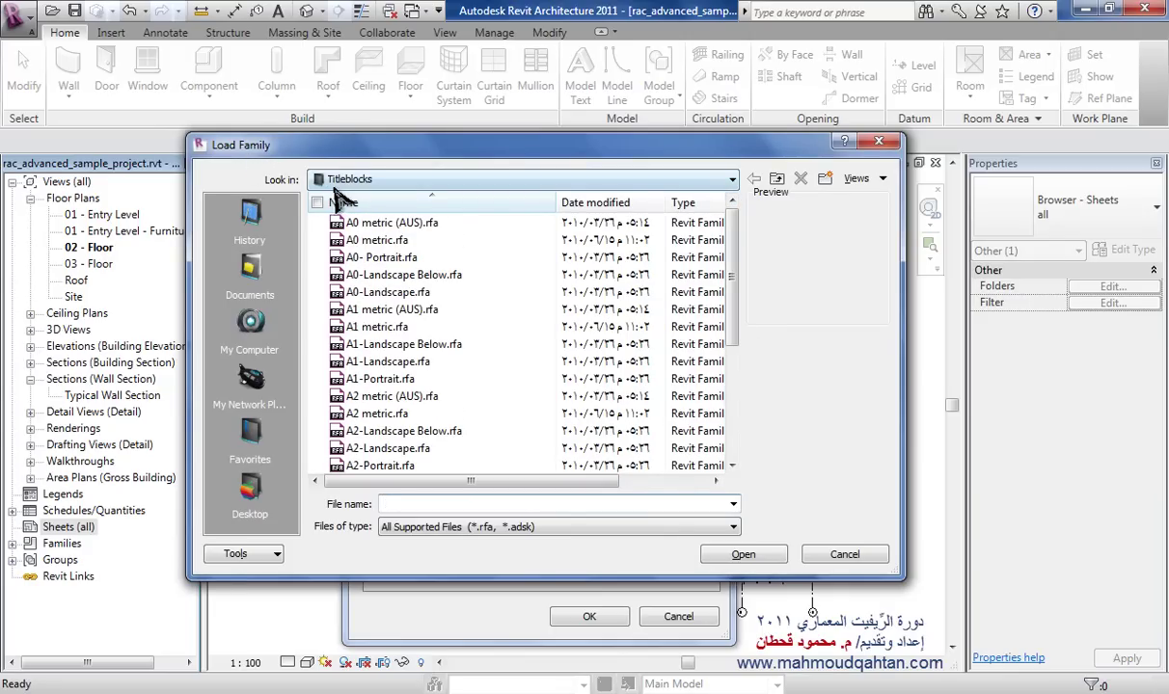
{"action": "left_click", "coordinate": [376, 240]}
{"action": "left_click", "coordinate": [386, 292]}
{"action": "left_click", "coordinate": [386, 361]}
{"action": "left_click", "coordinate": [386, 413]}
{"action": "scroll", "coordinate": [386, 386], "scroll_direction": "down", "scroll_amount": 4}
{"action": "left_click", "coordinate": [384, 344]}
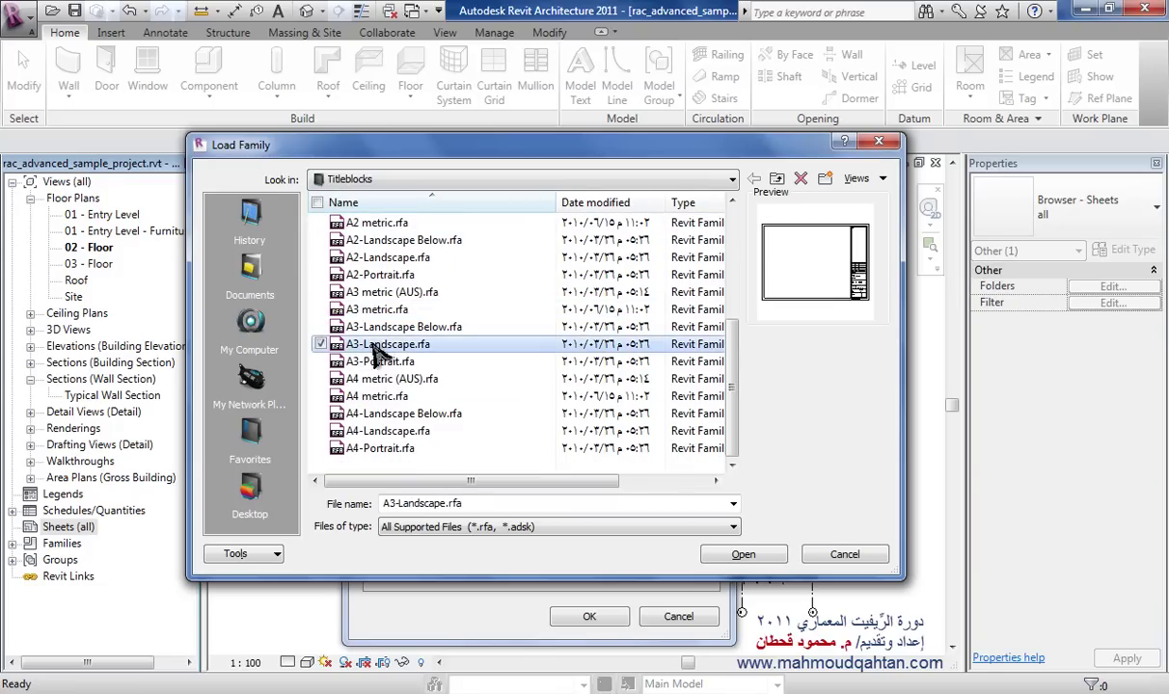
{"action": "left_click", "coordinate": [381, 396]}
{"action": "left_click", "coordinate": [383, 414]}
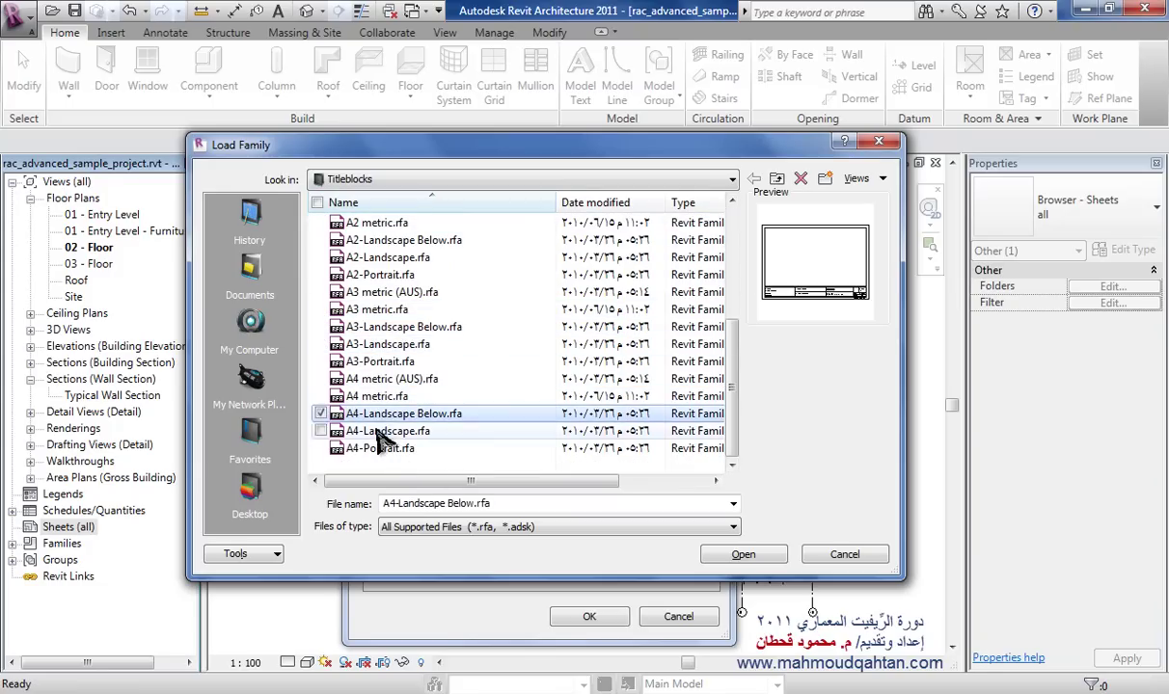
{"action": "left_click", "coordinate": [381, 449]}
- Preview A2-Landscape, A2 metric, A0 metric (AUS) and A0-Landscape Below, then cancel without loading any
{"action": "left_click", "coordinate": [385, 258]}
{"action": "left_click", "coordinate": [376, 223]}
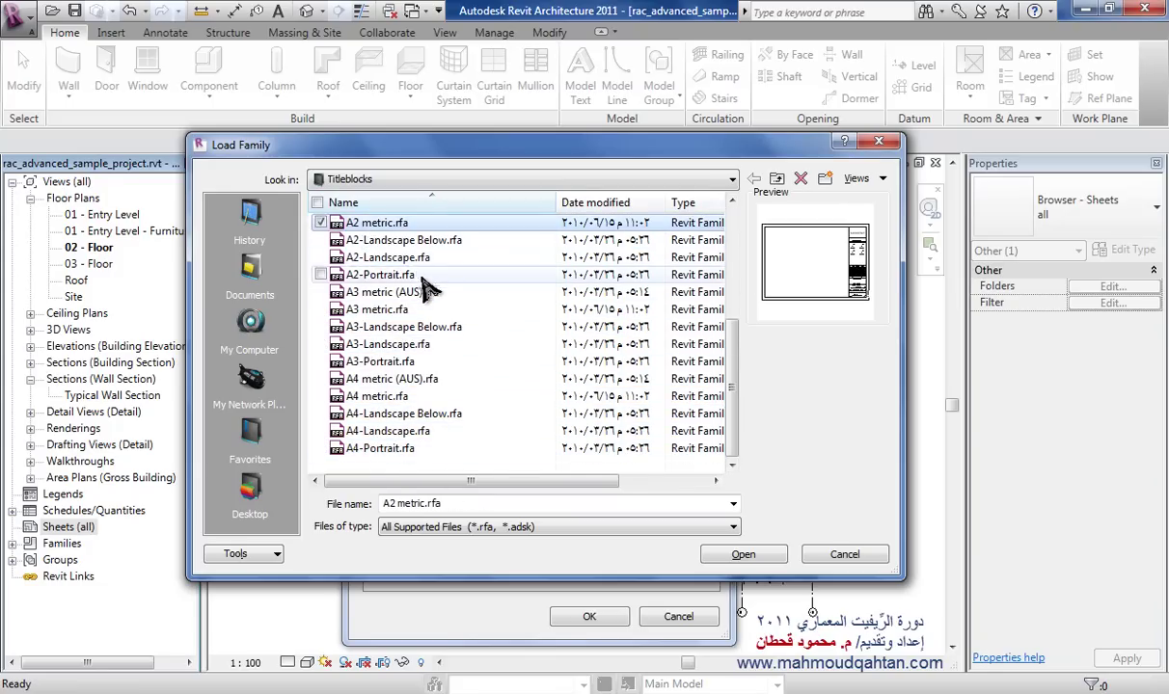
{"action": "scroll", "coordinate": [414, 263], "scroll_direction": "up", "scroll_amount": 4}
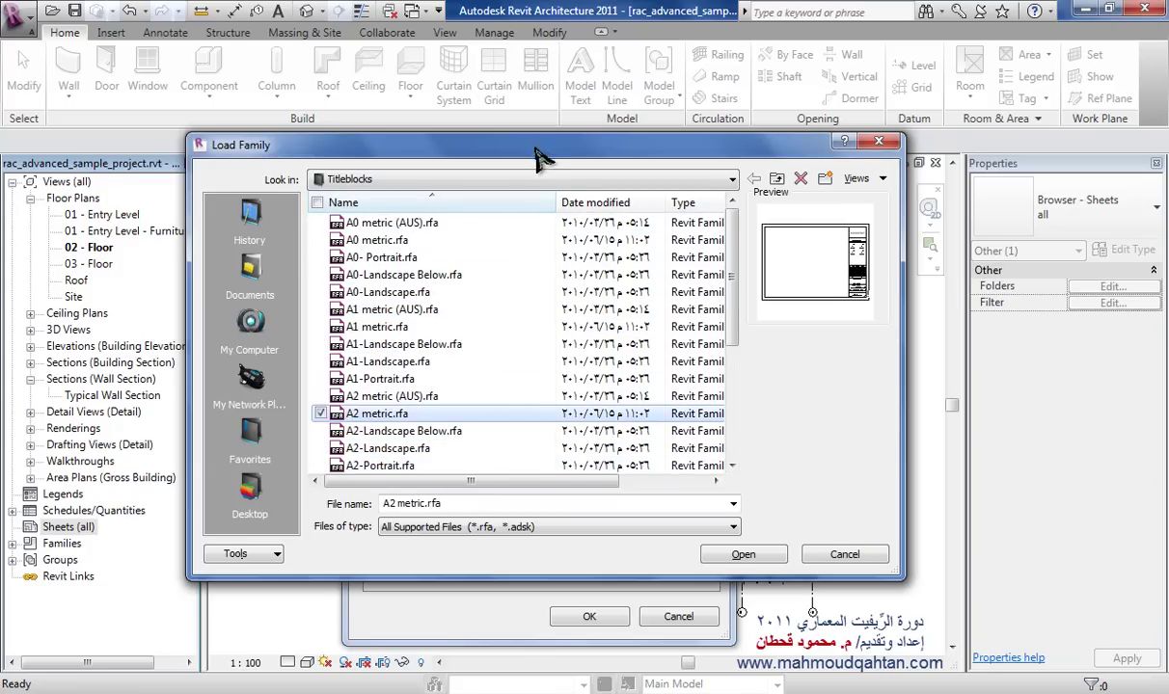
{"action": "left_click_drag", "start_coordinate": [534, 149], "coordinate": [545, 172]}
{"action": "left_click", "coordinate": [385, 247]}
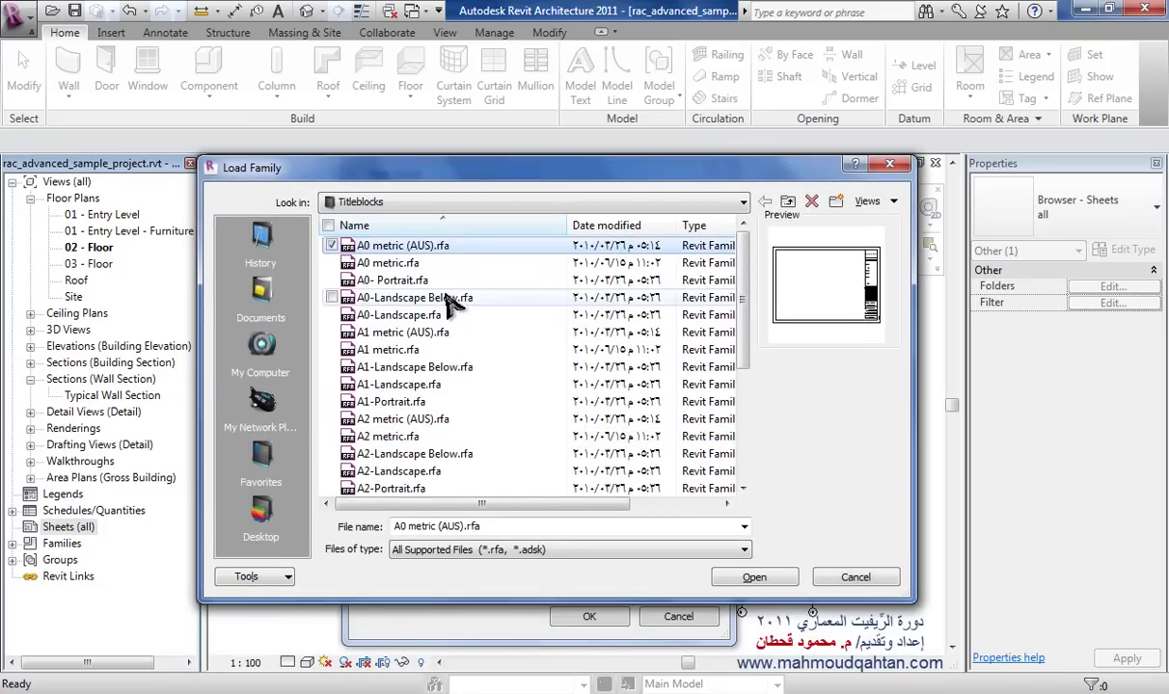
{"action": "left_click", "coordinate": [419, 301]}
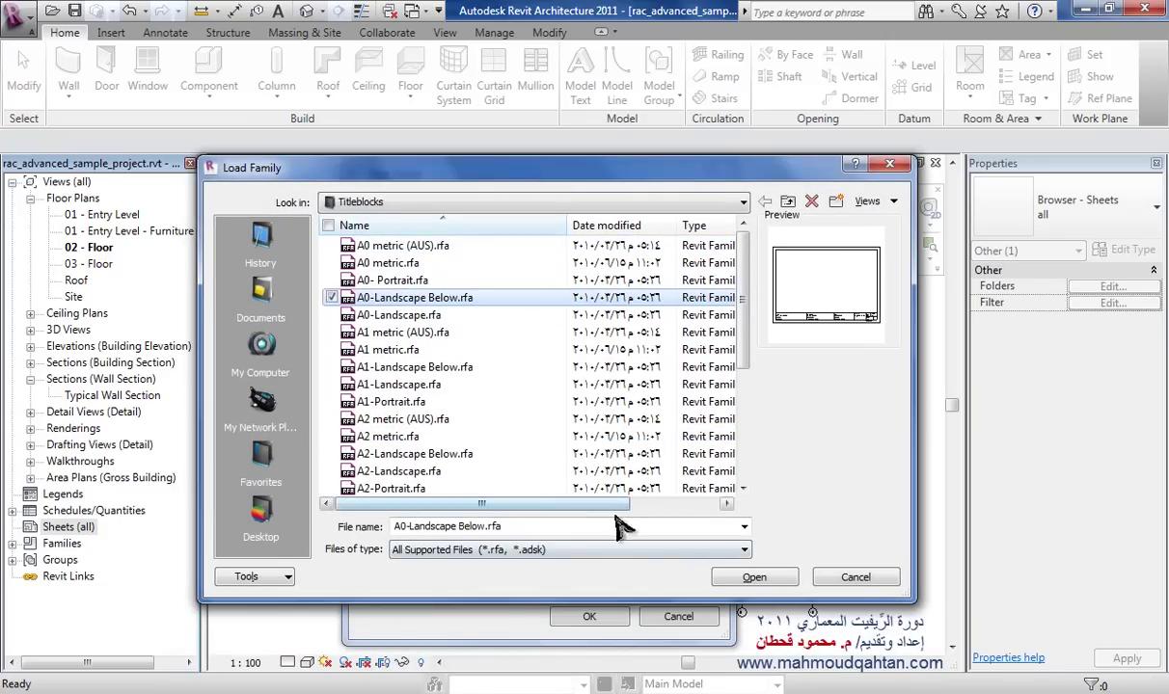
{"action": "left_click", "coordinate": [856, 579]}
- Create a new sheet with the A0 metric titleblock and zoom into its title block
{"action": "left_click", "coordinate": [376, 233]}
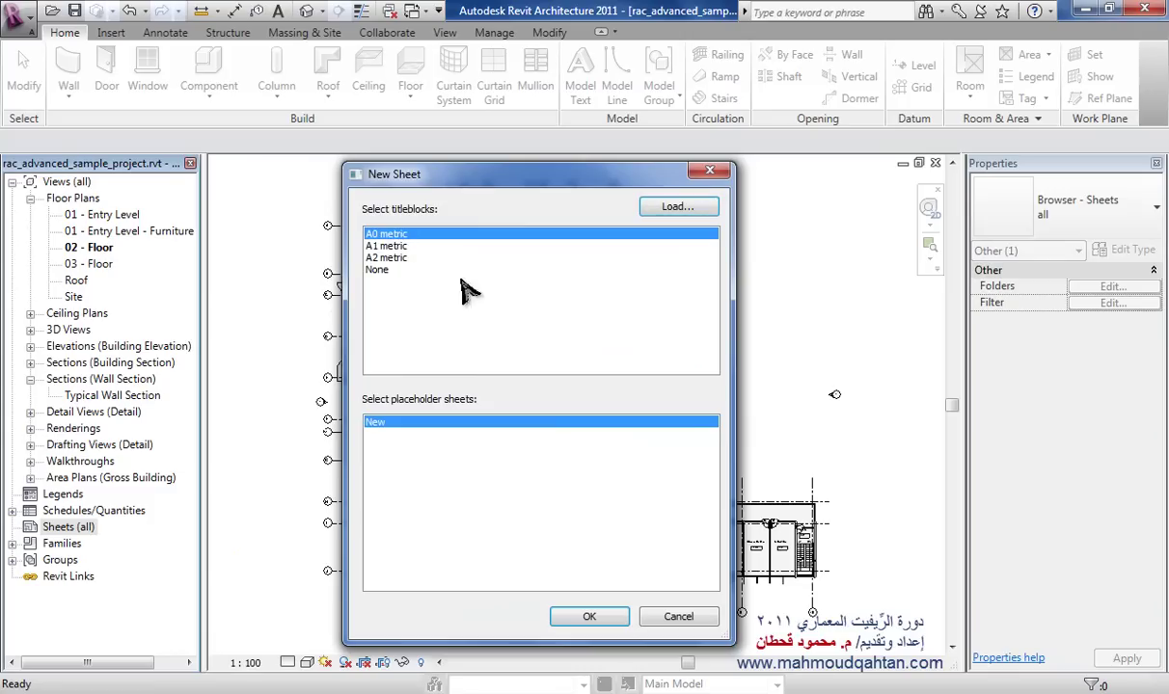
{"action": "left_click", "coordinate": [591, 609]}
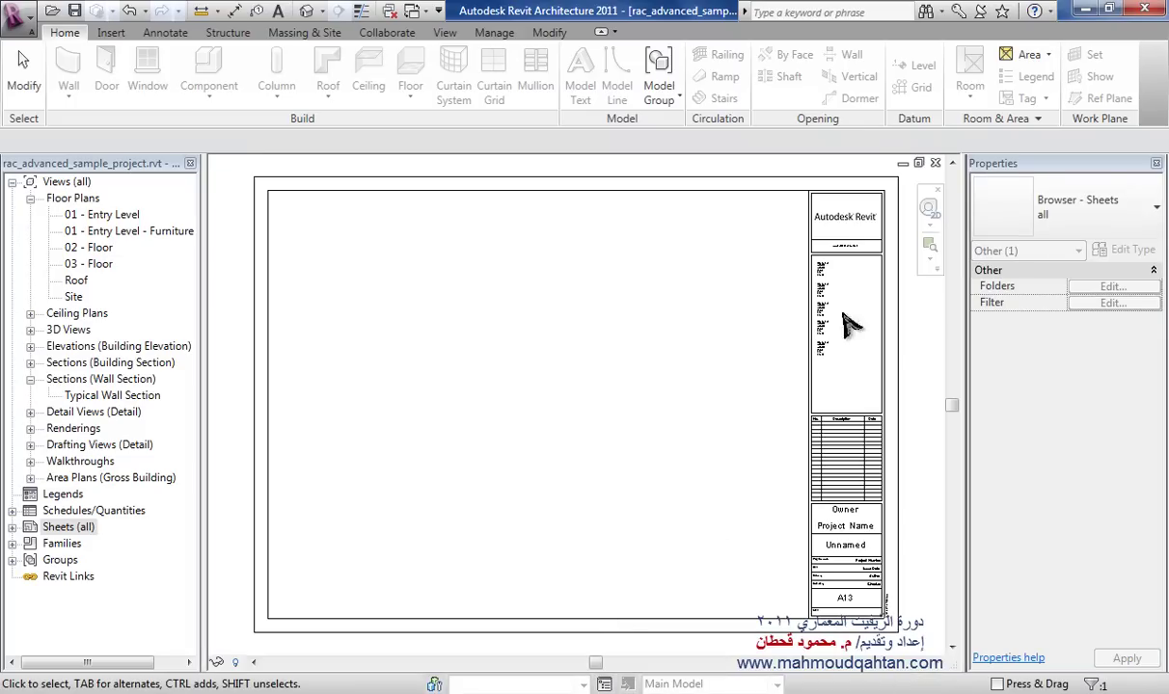
{"action": "middle_click_drag", "start_coordinate": [741, 427], "coordinate": [607, 363]}
{"action": "scroll", "coordinate": [607, 363], "scroll_direction": "up", "scroll_amount": 2}
{"action": "scroll", "coordinate": [615, 391], "scroll_direction": "up", "scroll_amount": 1}
{"action": "middle_click_drag", "start_coordinate": [615, 453], "coordinate": [499, 425]}
{"action": "scroll", "coordinate": [680, 463], "scroll_direction": "up", "scroll_amount": 1}
{"action": "scroll", "coordinate": [673, 396], "scroll_direction": "up", "scroll_amount": 1}
{"action": "scroll", "coordinate": [675, 357], "scroll_direction": "up", "scroll_amount": 1}
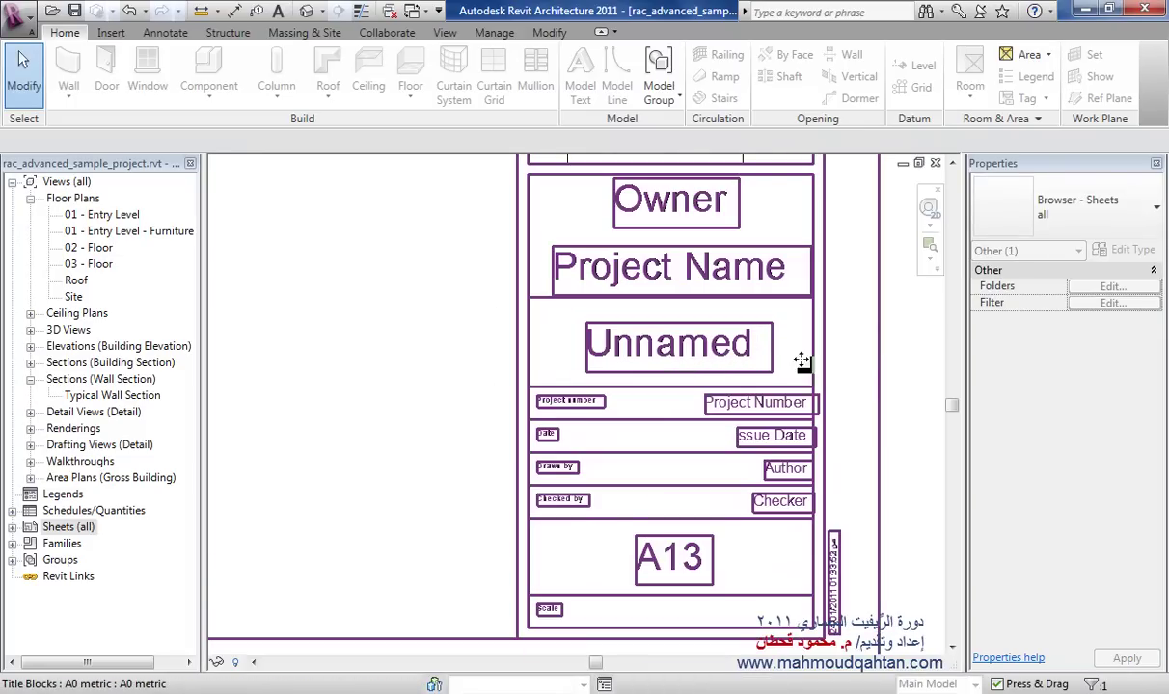
- Rename the sheet from Unnamed to 02floor and zoom back out to the whole sheet
{"action": "left_click", "coordinate": [694, 362]}
{"action": "left_click", "coordinate": [663, 347]}
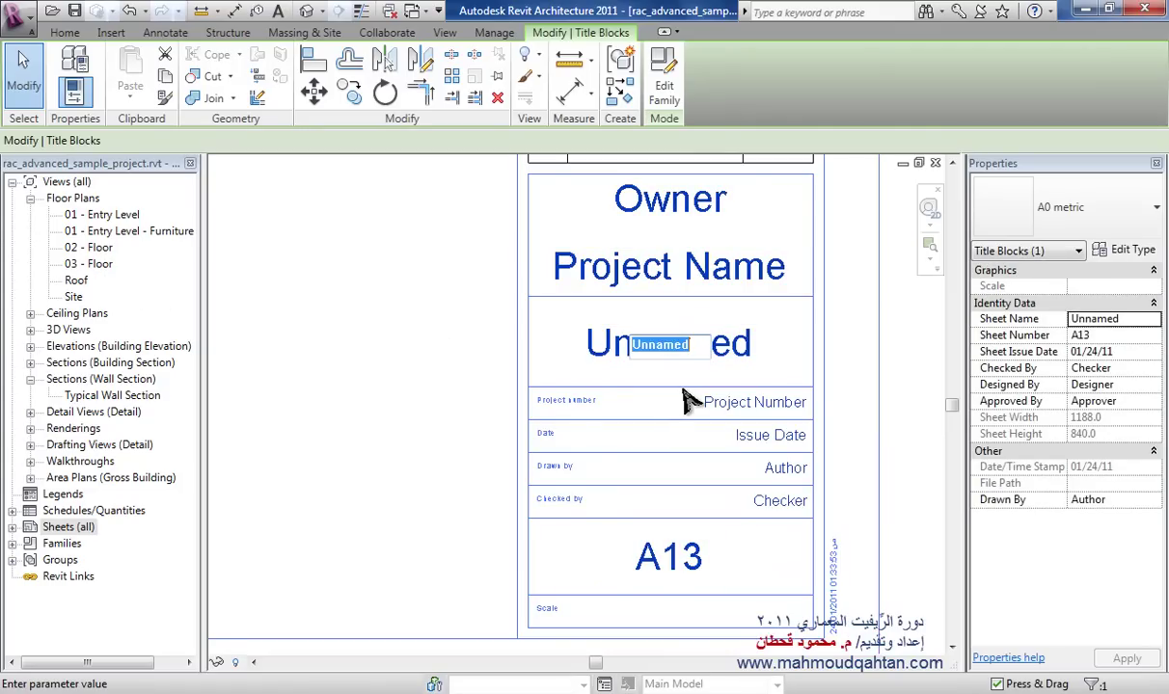
{"action": "type", "text": "02floor"}
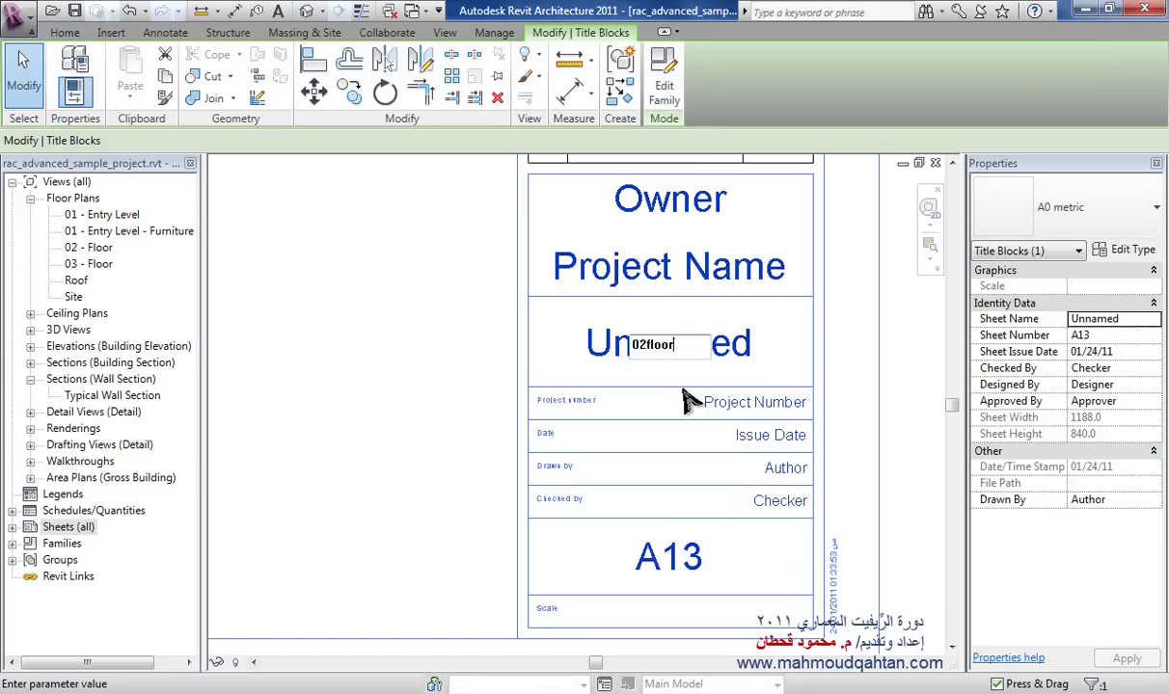
{"action": "left_click", "coordinate": [390, 284]}
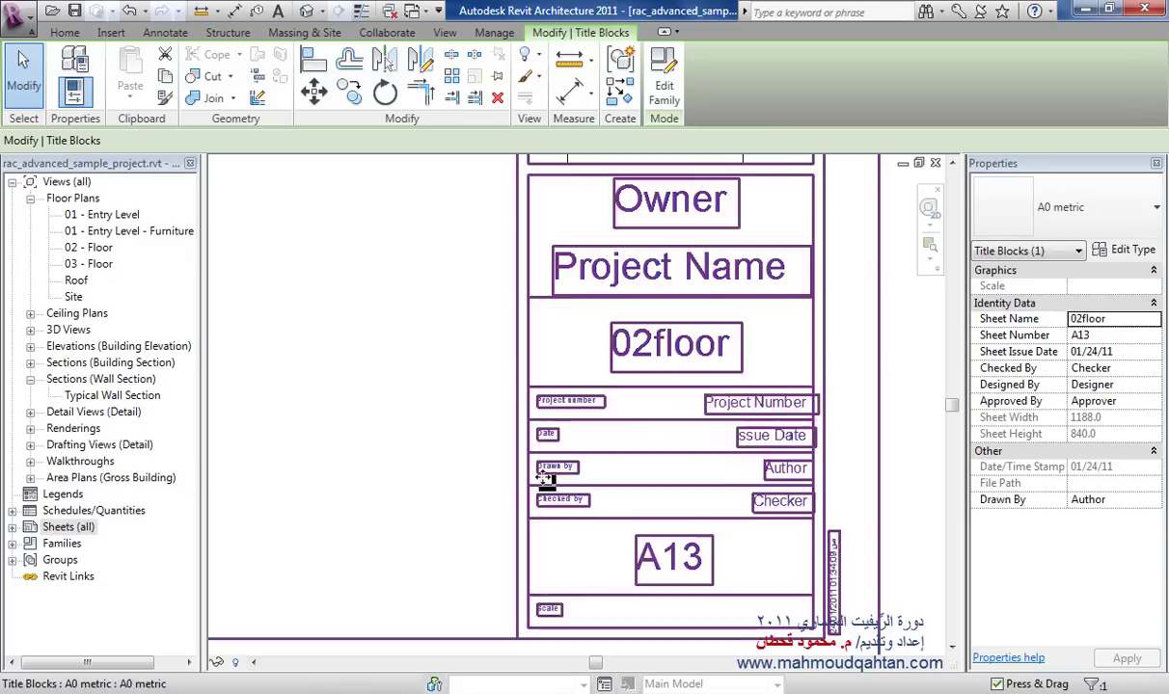
{"action": "middle_click_drag", "start_coordinate": [404, 430], "coordinate": [508, 399]}
{"action": "scroll", "coordinate": [425, 339], "scroll_direction": "down", "scroll_amount": 2}
{"action": "scroll", "coordinate": [598, 469], "scroll_direction": "down", "scroll_amount": 2}
{"action": "scroll", "coordinate": [598, 469], "scroll_direction": "down", "scroll_amount": 2}
{"action": "middle_click_drag", "start_coordinate": [595, 482], "coordinate": [578, 473]}
{"action": "scroll", "coordinate": [577, 463], "scroll_direction": "down", "scroll_amount": 1}
- Place the 02 - Floor plan on sheet A13 (02floor) as a 1:100 viewport
{"action": "left_click", "coordinate": [103, 249]}
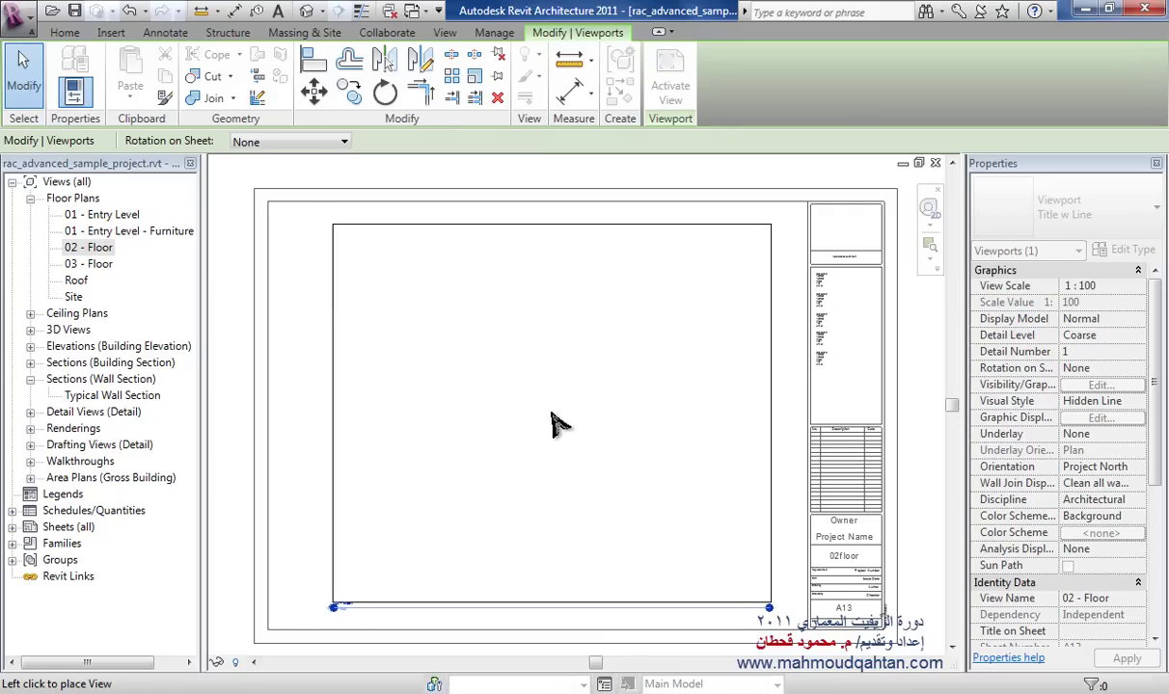
{"action": "left_click", "coordinate": [547, 422]}
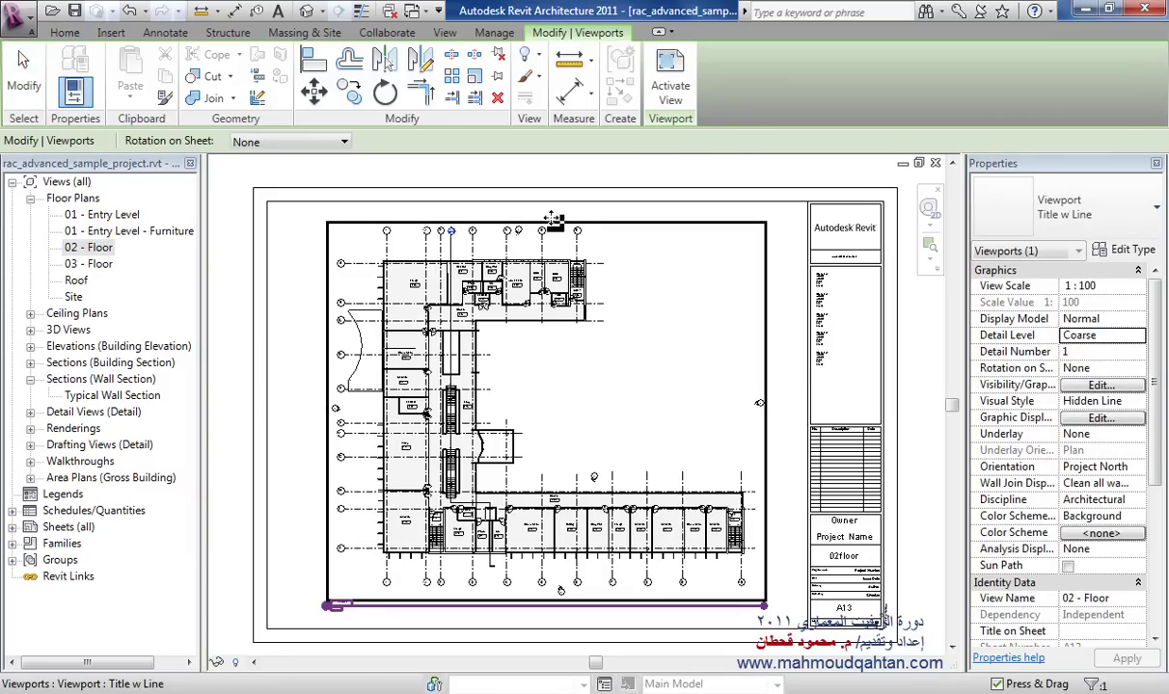
{"action": "scroll", "coordinate": [533, 246], "scroll_direction": "up", "scroll_amount": 5}
{"action": "scroll", "coordinate": [496, 216], "scroll_direction": "up", "scroll_amount": 2}
{"action": "scroll", "coordinate": [478, 246], "scroll_direction": "down", "scroll_amount": 1}
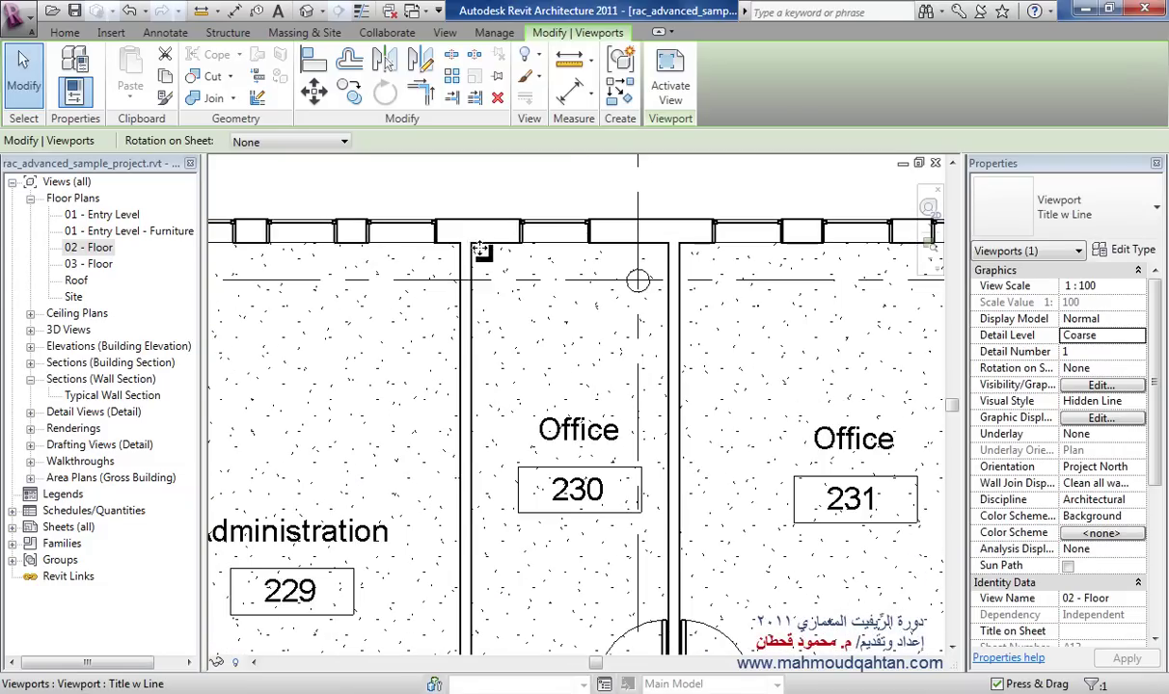
{"action": "scroll", "coordinate": [480, 249], "scroll_direction": "down", "scroll_amount": 5}
{"action": "scroll", "coordinate": [455, 466], "scroll_direction": "down", "scroll_amount": 3}
{"action": "scroll", "coordinate": [600, 274], "scroll_direction": "down", "scroll_amount": 2}
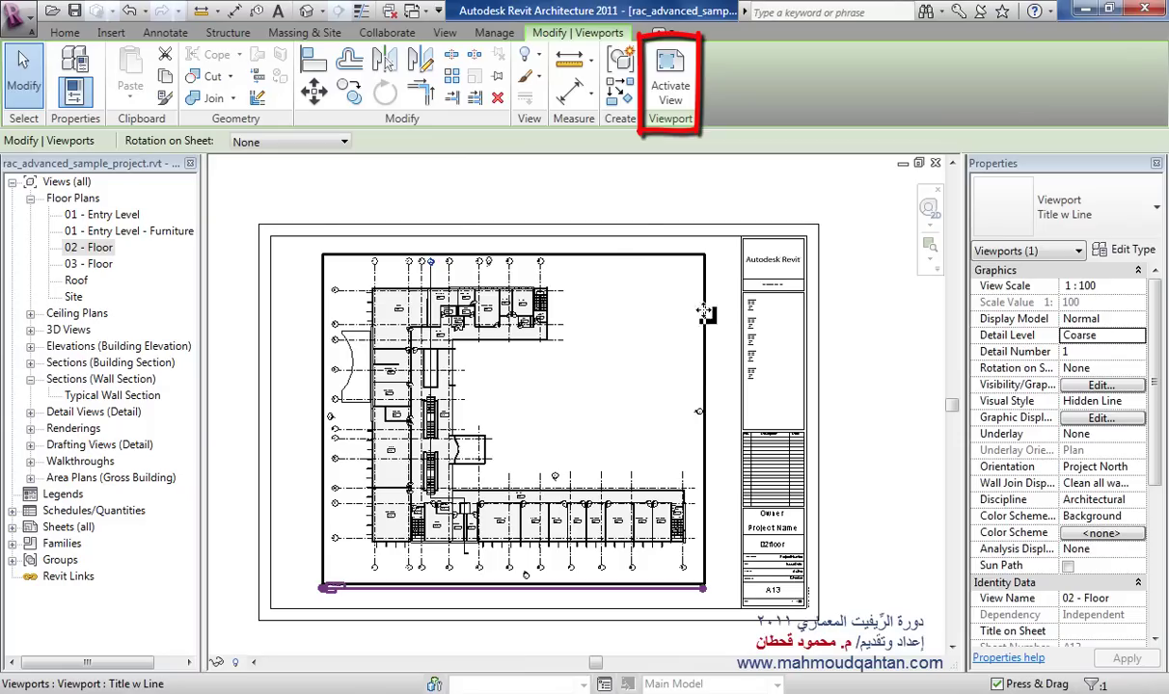
- Activate the 02 - Floor viewport, then Deactivate View and zoom to fit the 02floor sheet
{"action": "double_click", "coordinate": [625, 357]}
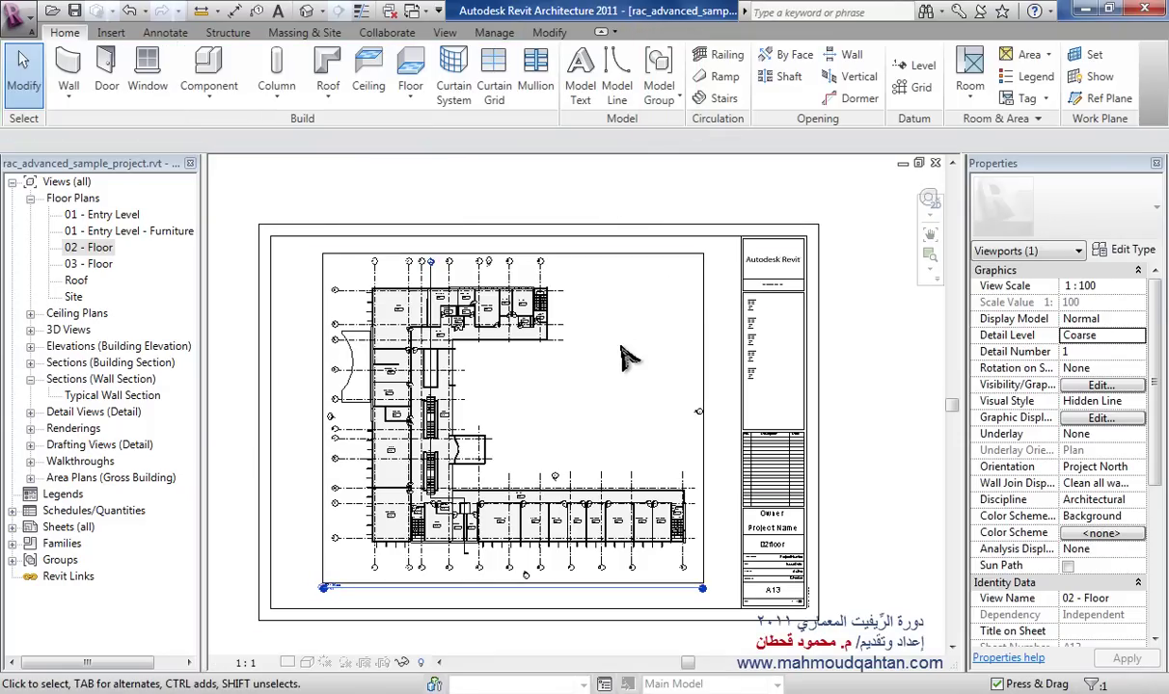
{"action": "scroll", "coordinate": [480, 307], "scroll_direction": "up", "scroll_amount": 3}
{"action": "scroll", "coordinate": [482, 301], "scroll_direction": "up", "scroll_amount": 7}
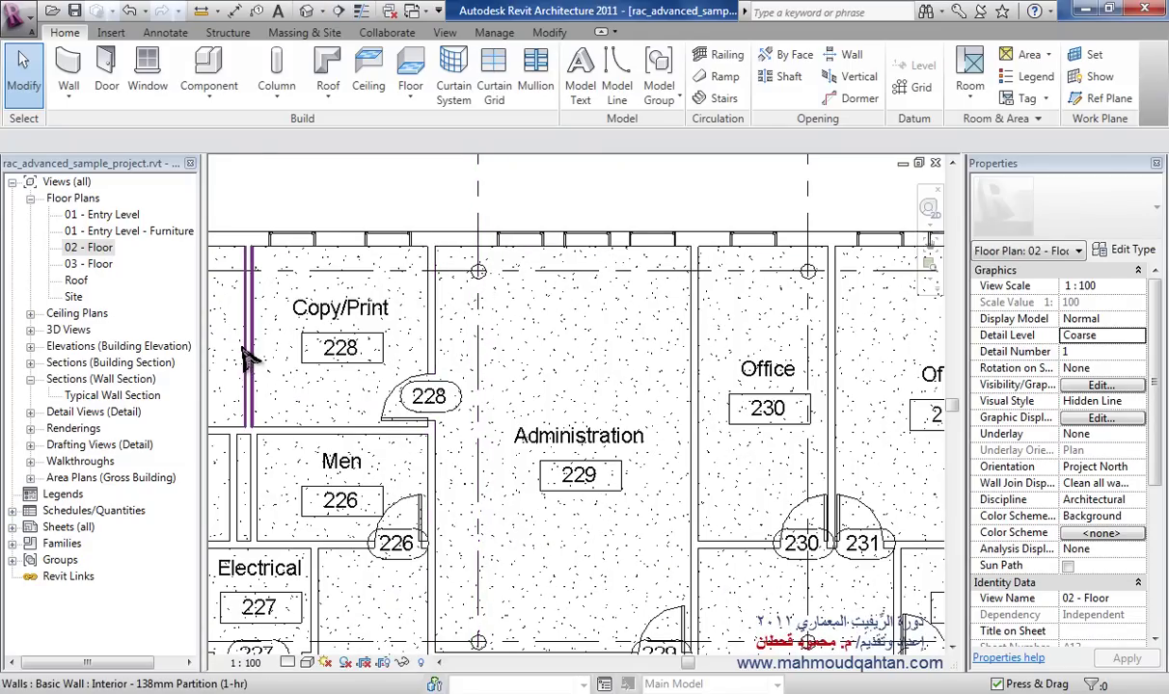
{"action": "scroll", "coordinate": [480, 305], "scroll_direction": "down", "scroll_amount": 2}
{"action": "scroll", "coordinate": [439, 303], "scroll_direction": "down", "scroll_amount": 3}
{"action": "scroll", "coordinate": [438, 303], "scroll_direction": "down", "scroll_amount": 1}
{"action": "scroll", "coordinate": [449, 347], "scroll_direction": "down", "scroll_amount": 3}
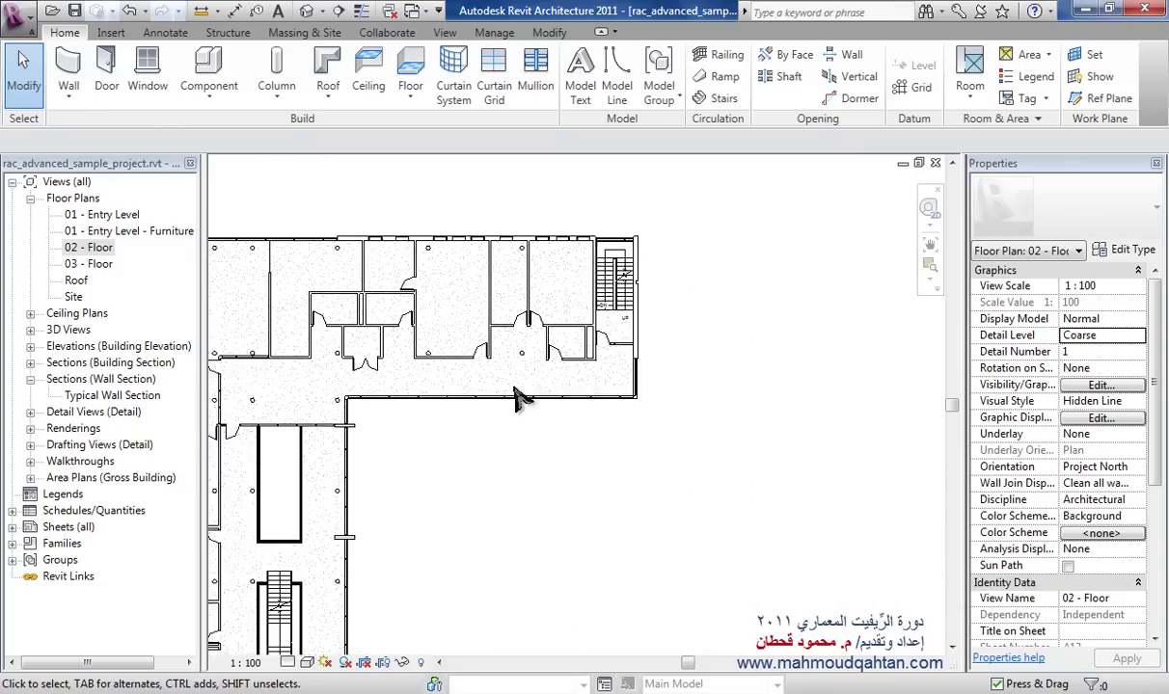
{"action": "right_click", "coordinate": [735, 249]}
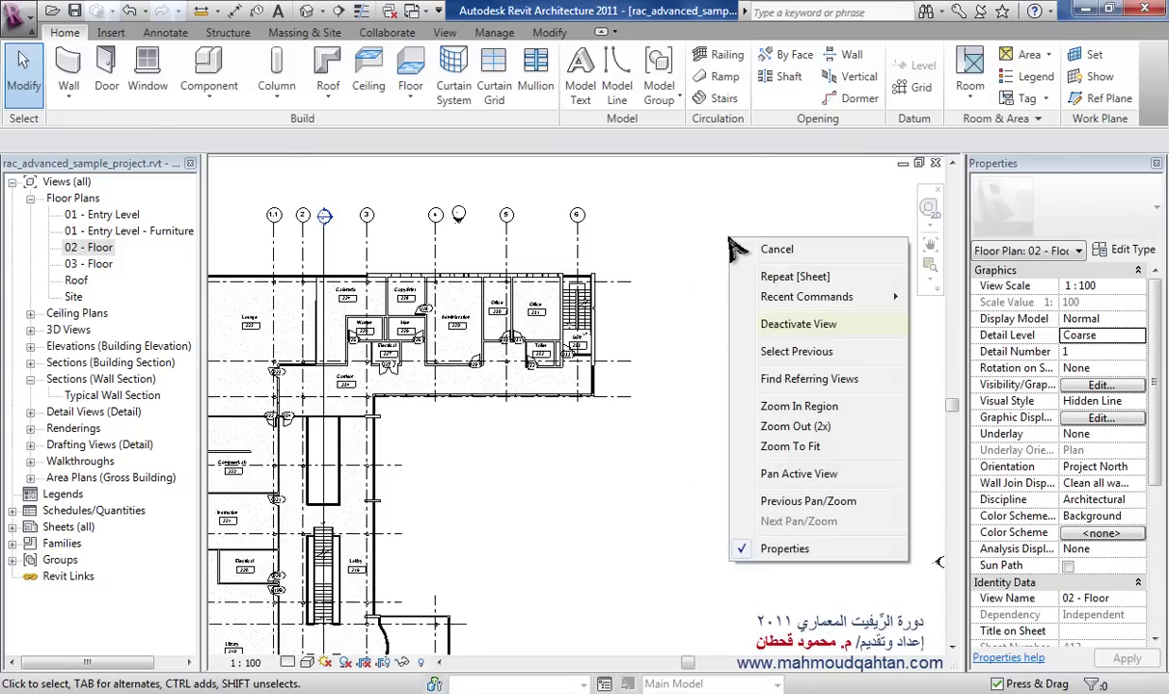
{"action": "left_click", "coordinate": [779, 330]}
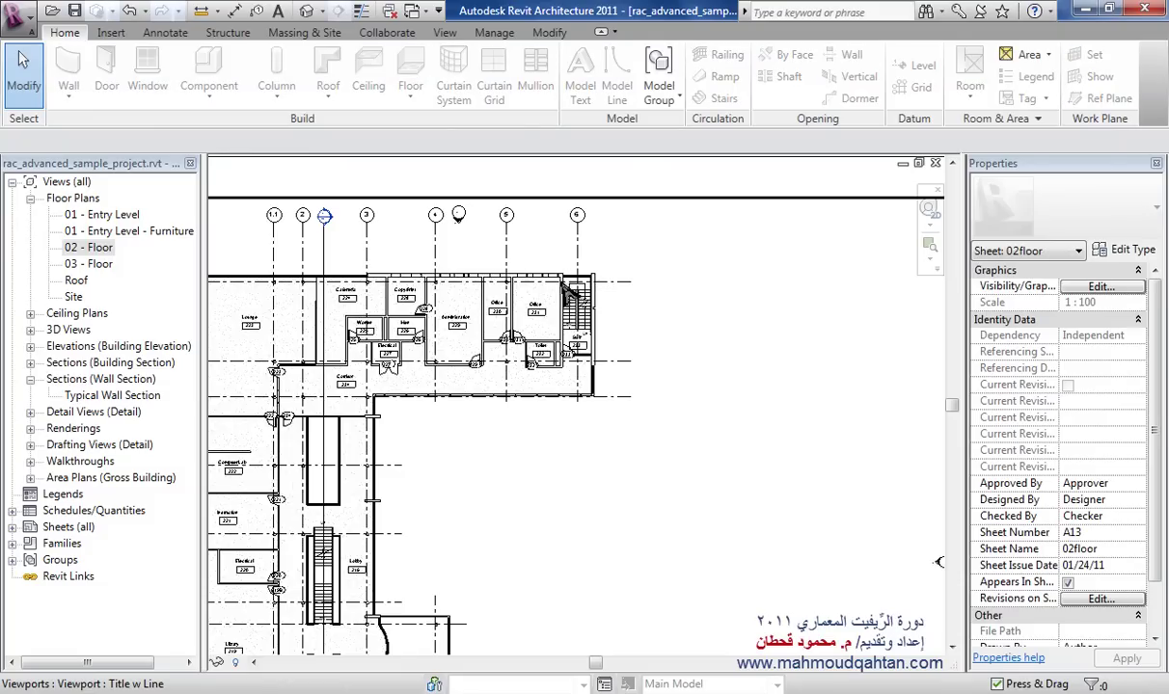
{"action": "middle_click", "coordinate": [507, 378]}
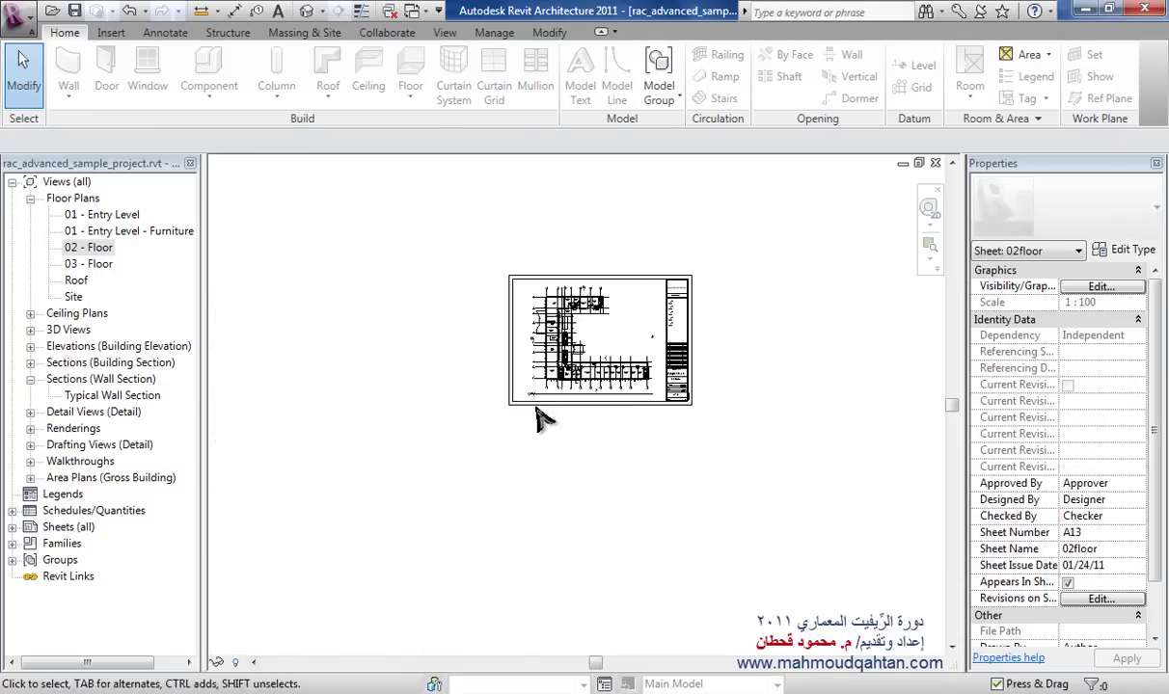
{"action": "scroll", "coordinate": [643, 326], "scroll_direction": "up", "scroll_amount": 3}
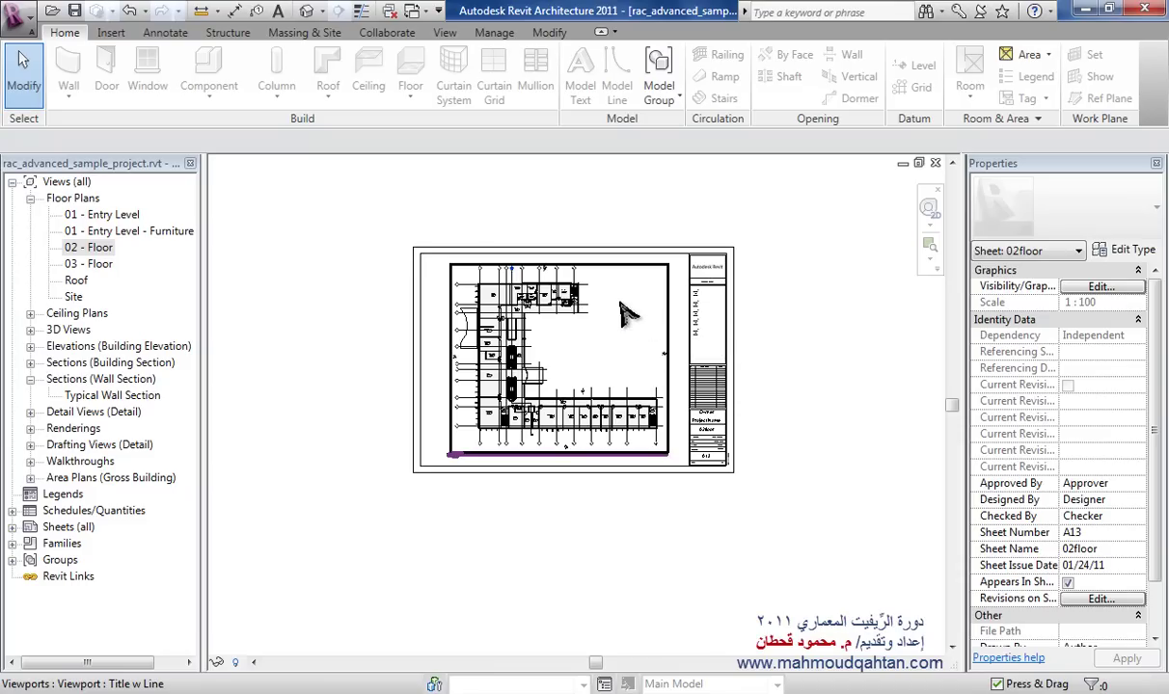
{"action": "right_click", "coordinate": [69, 529]}
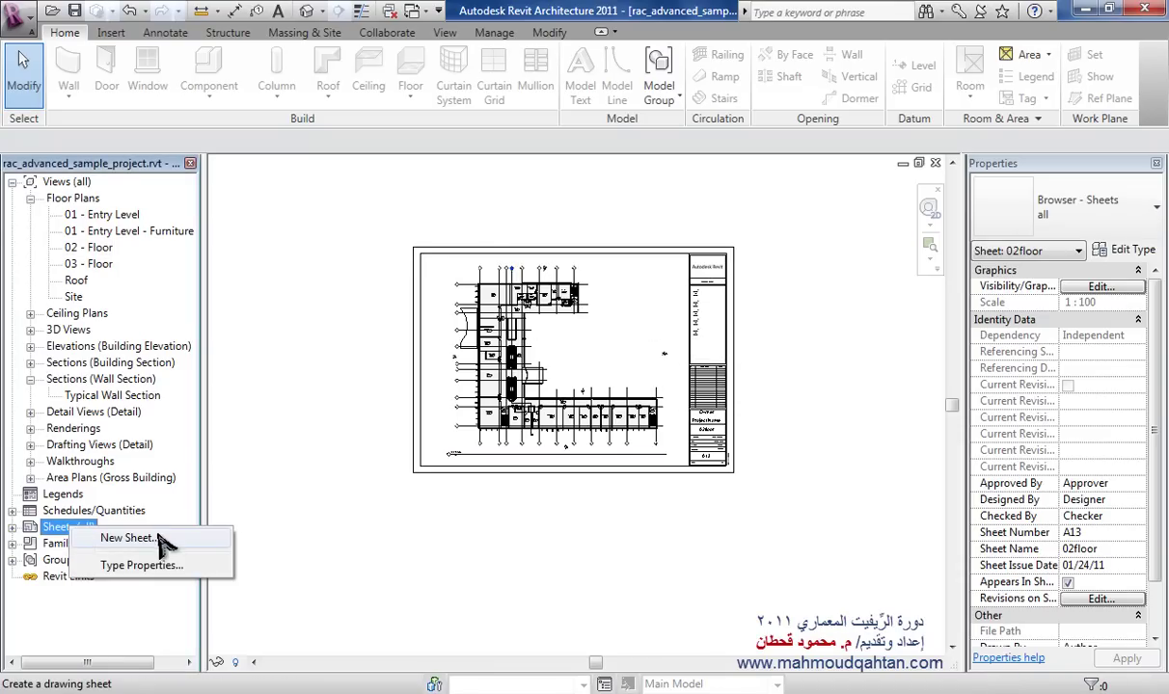
{"action": "left_click", "coordinate": [413, 214]}
{"action": "scroll", "coordinate": [503, 299], "scroll_direction": "up", "scroll_amount": 1}
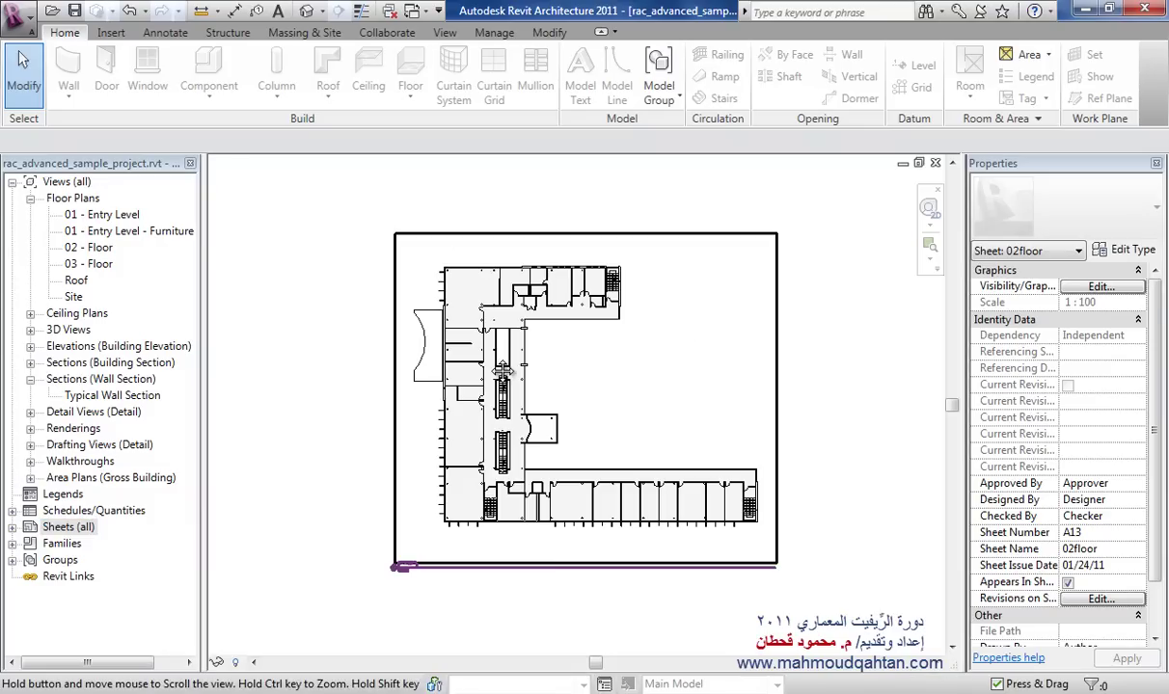
{"action": "scroll", "coordinate": [535, 371], "scroll_direction": "up", "scroll_amount": 1}
{"action": "middle_click_drag", "start_coordinate": [536, 371], "coordinate": [531, 298]}
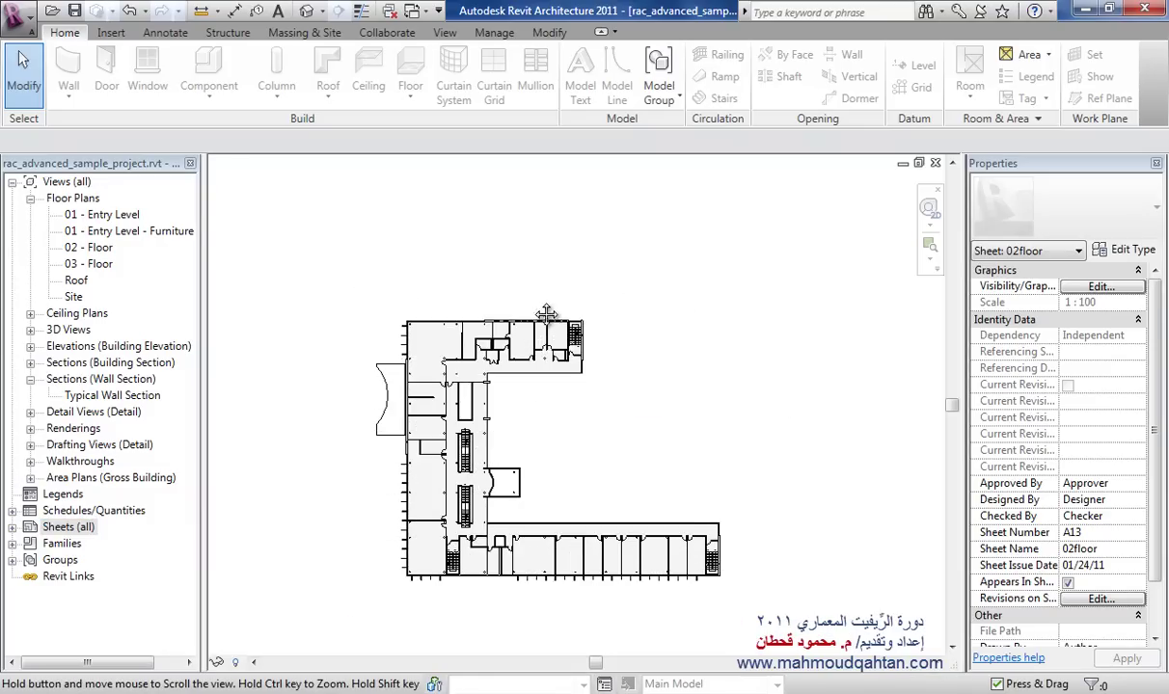
{"action": "scroll", "coordinate": [543, 321], "scroll_direction": "up", "scroll_amount": 1}
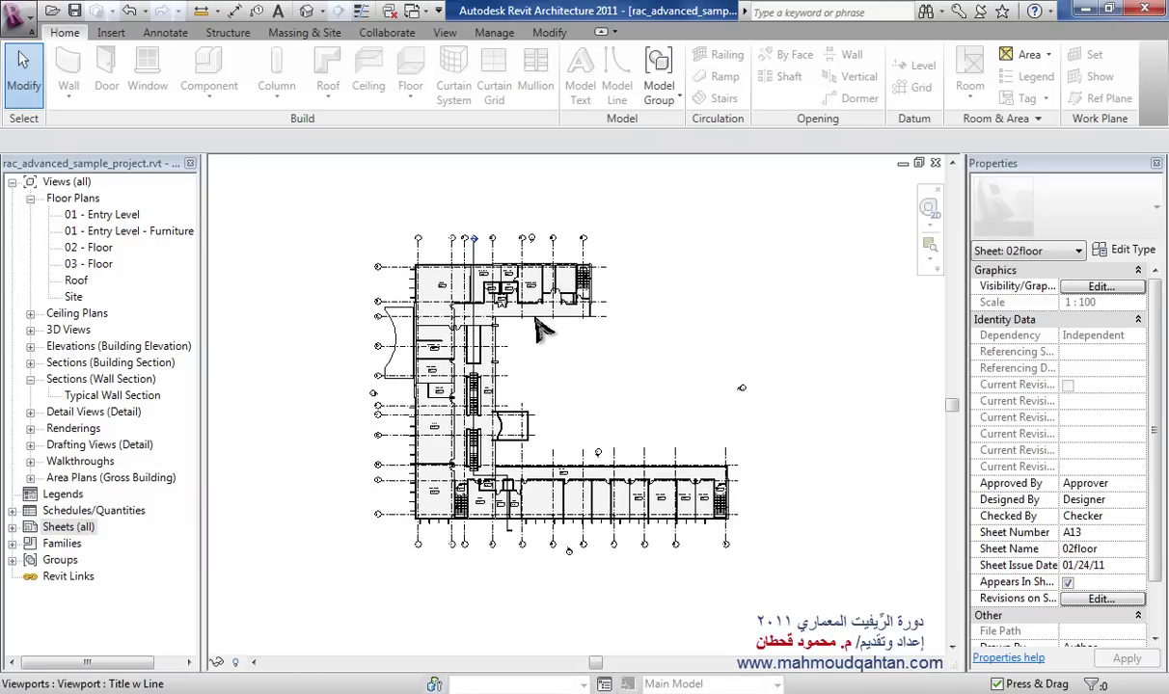
{"action": "scroll", "coordinate": [554, 332], "scroll_direction": "down", "scroll_amount": 1}
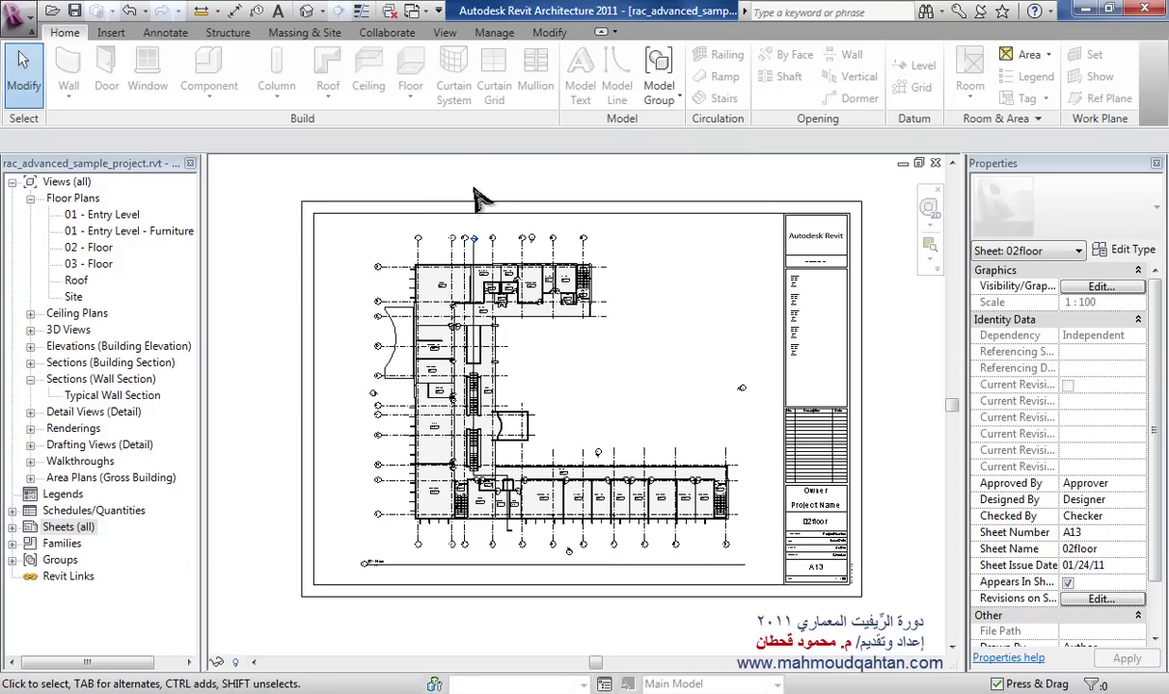
- Create a Sheet List schedule with the Sheet Number and Sheet Name fields
{"action": "left_click", "coordinate": [444, 32]}
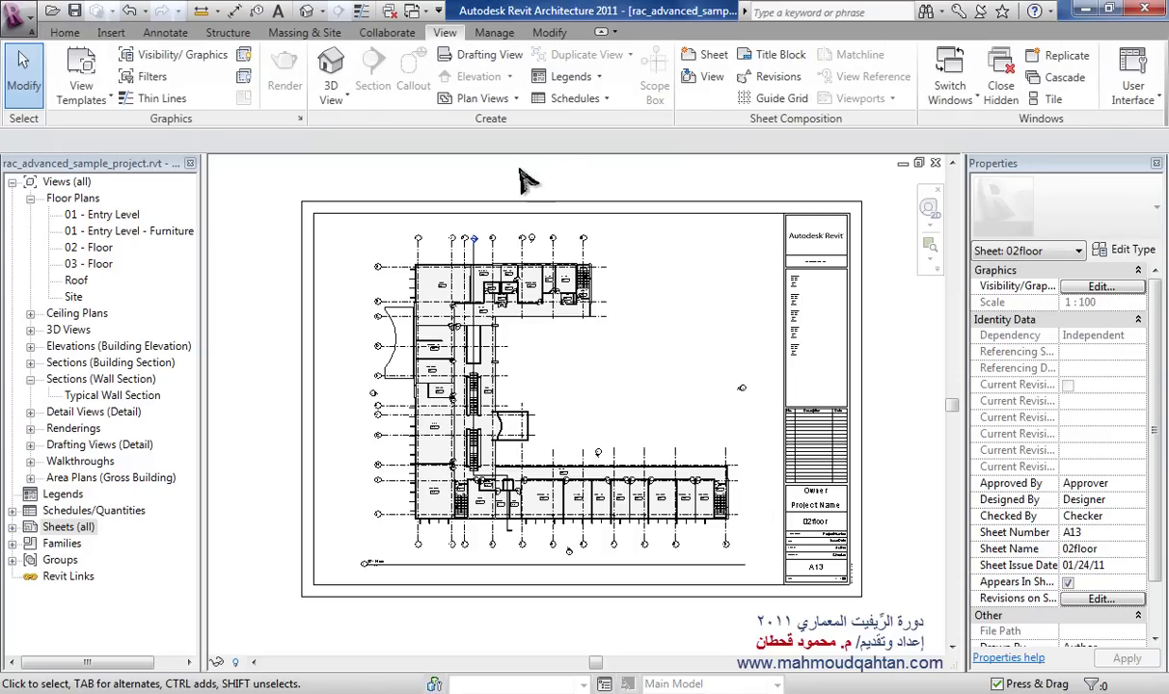
{"action": "left_click", "coordinate": [576, 98]}
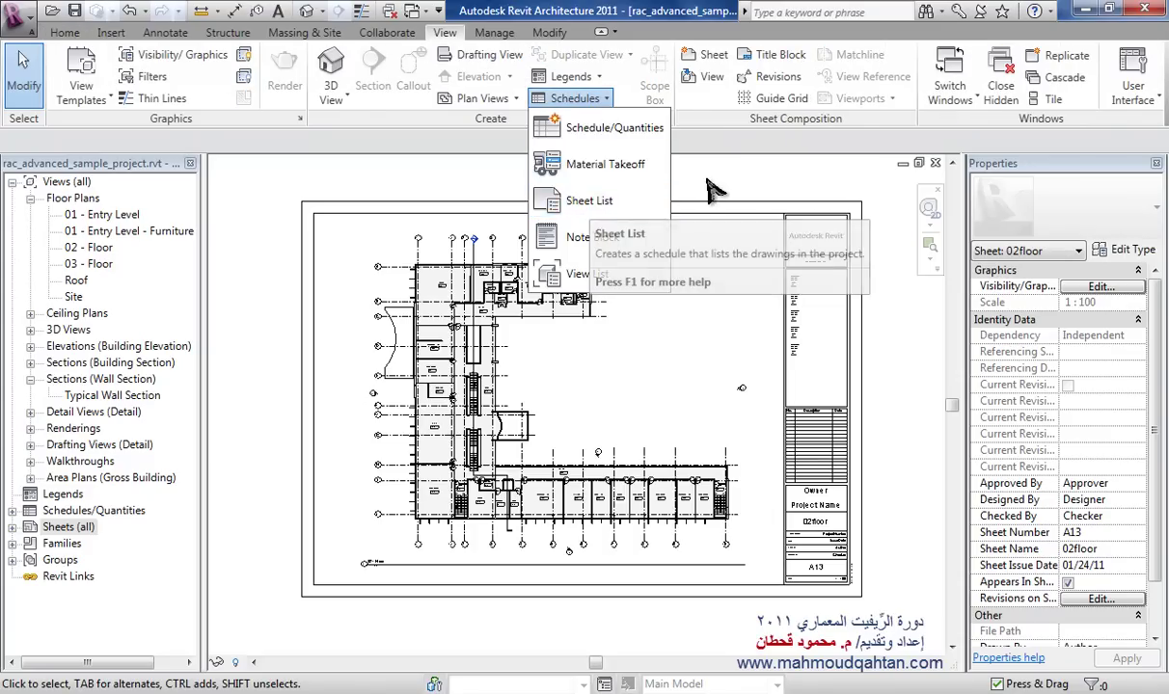
{"action": "left_click", "coordinate": [605, 99]}
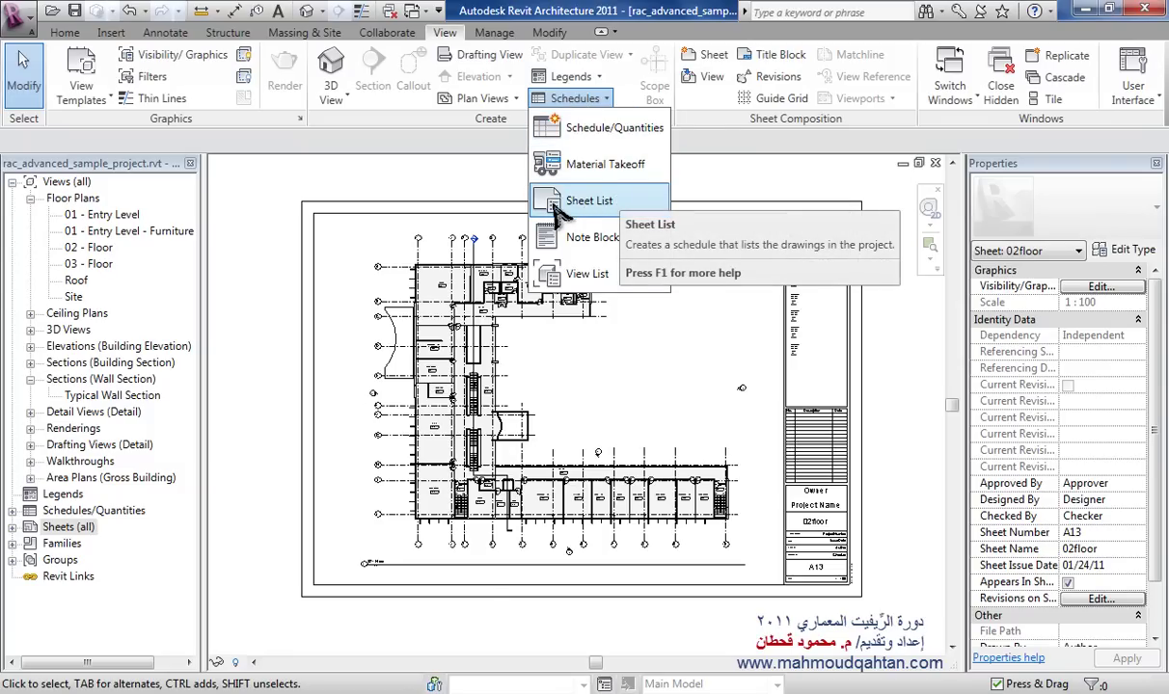
{"action": "left_click", "coordinate": [579, 206]}
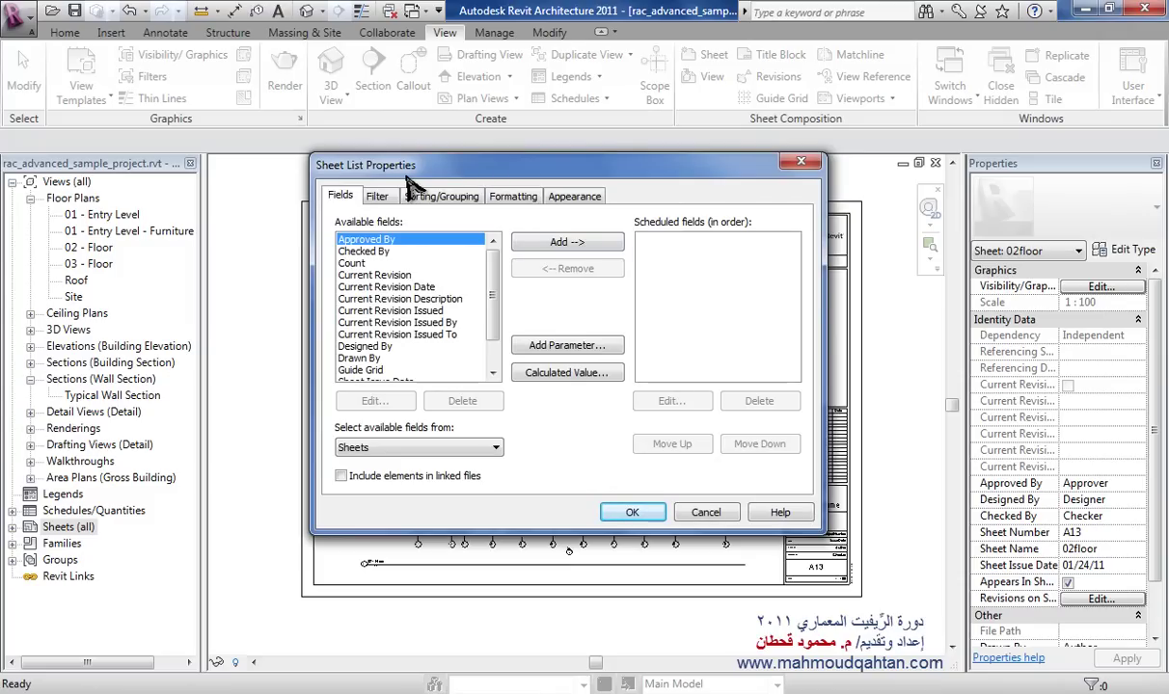
{"action": "scroll", "coordinate": [468, 274], "scroll_direction": "down", "scroll_amount": 1}
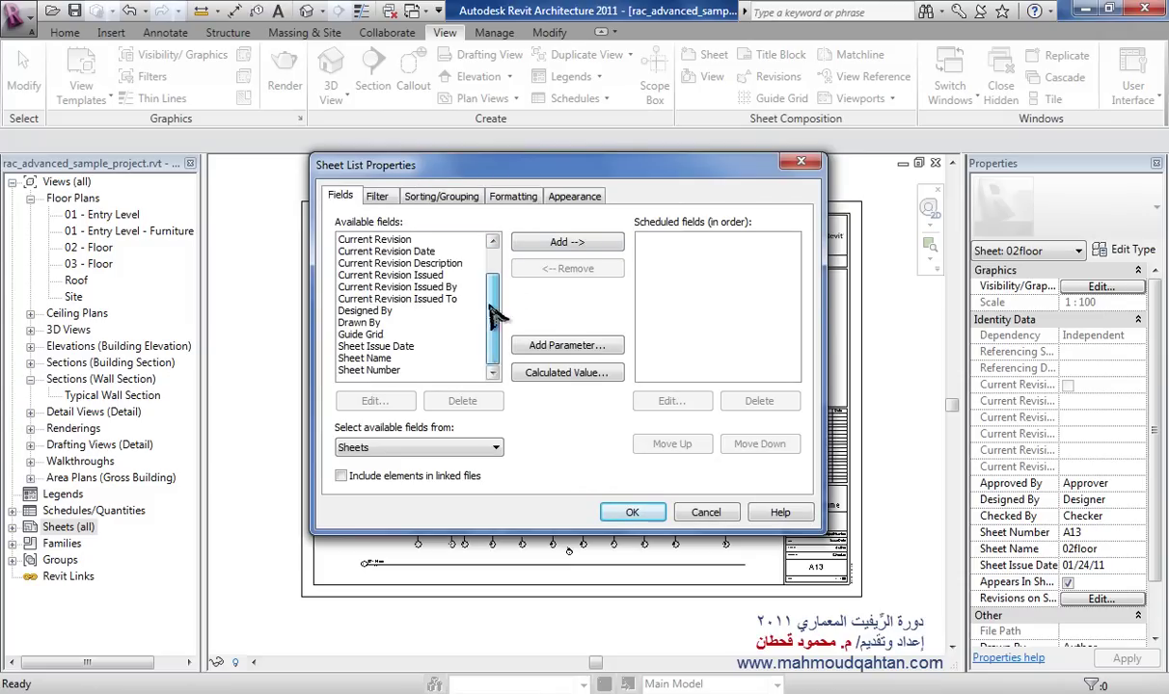
{"action": "left_click", "coordinate": [417, 369]}
{"action": "left_click", "coordinate": [567, 242]}
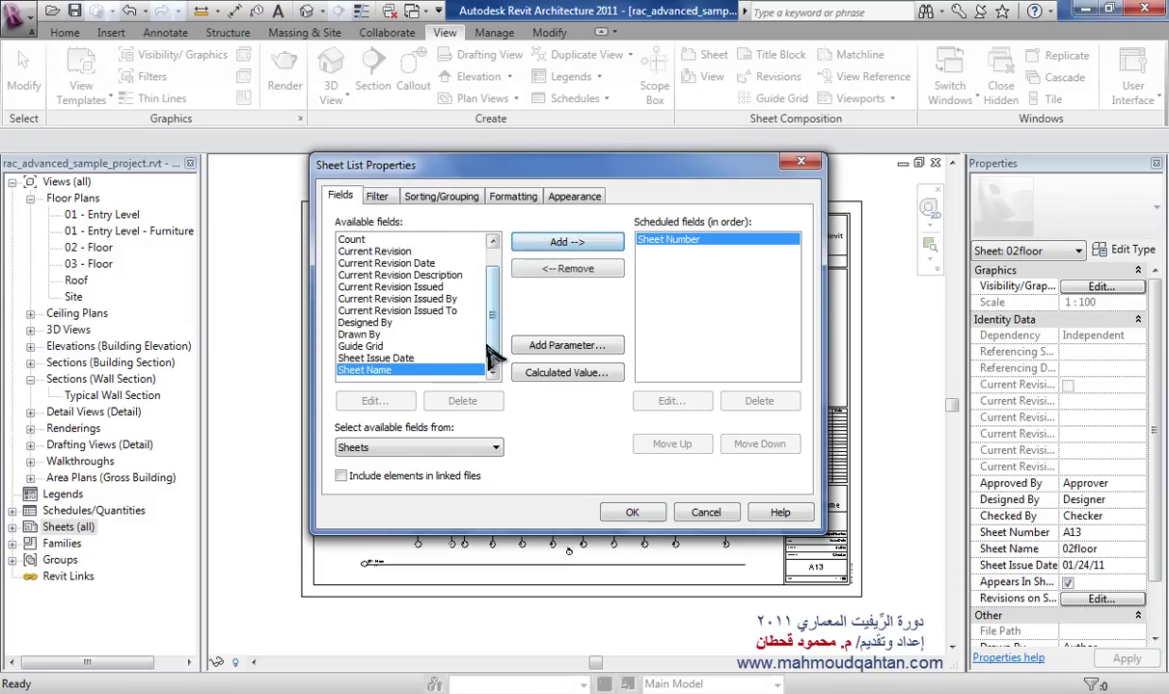
{"action": "left_click", "coordinate": [537, 240]}
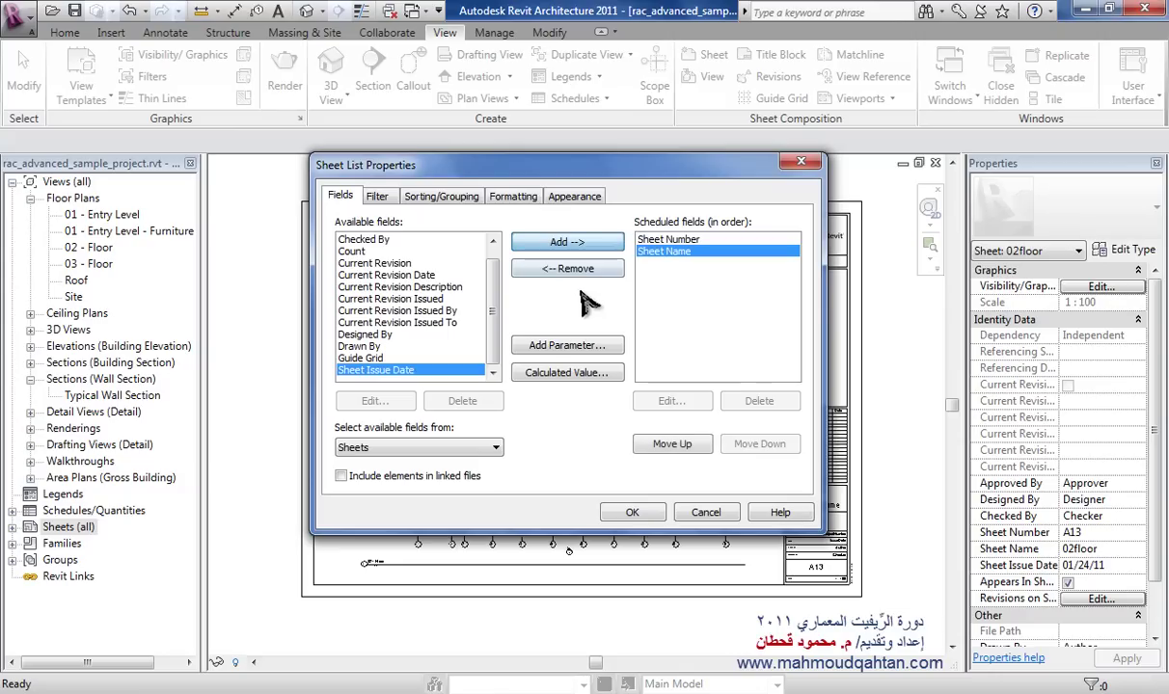
{"action": "left_click", "coordinate": [632, 512]}
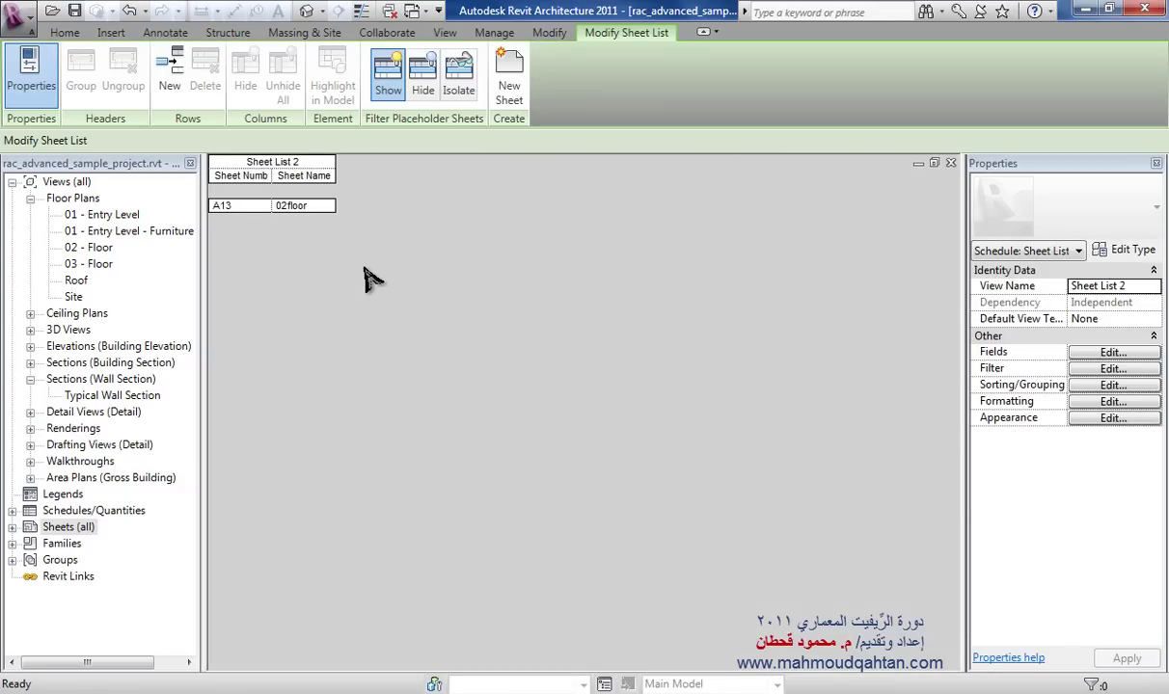
- Renumber sheet A13 to a1 and add rows a2 named 03floor and a3 named roof
{"action": "left_click", "coordinate": [244, 206]}
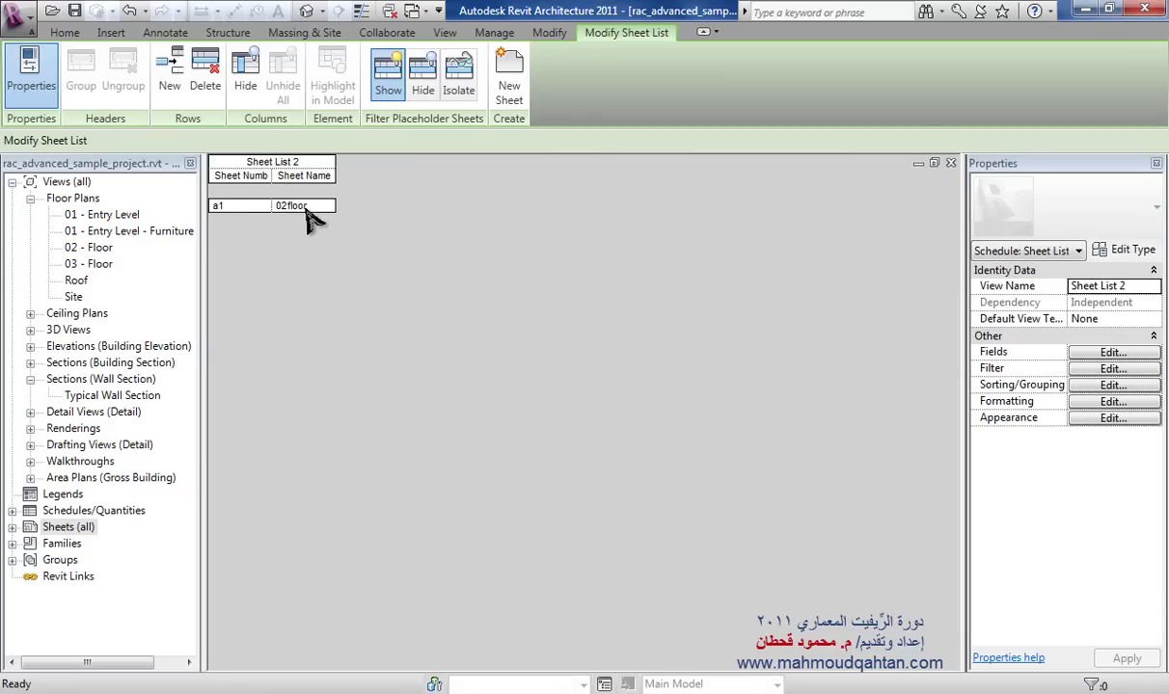
{"action": "left_click", "coordinate": [179, 76]}
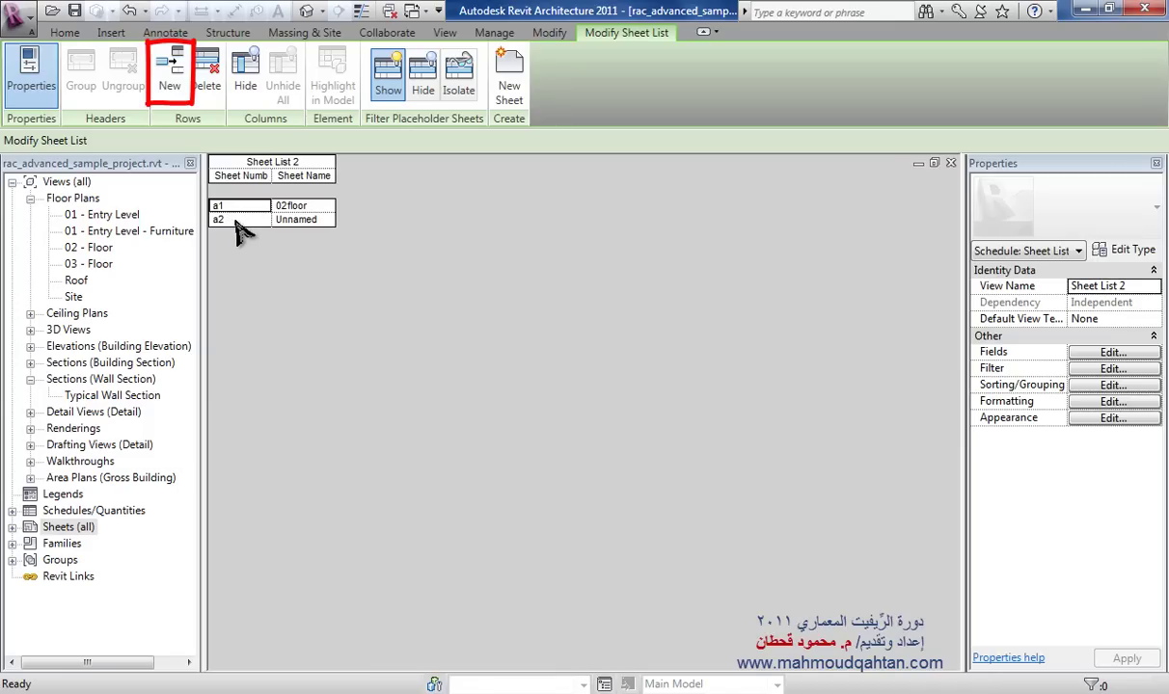
{"action": "left_click", "coordinate": [312, 219]}
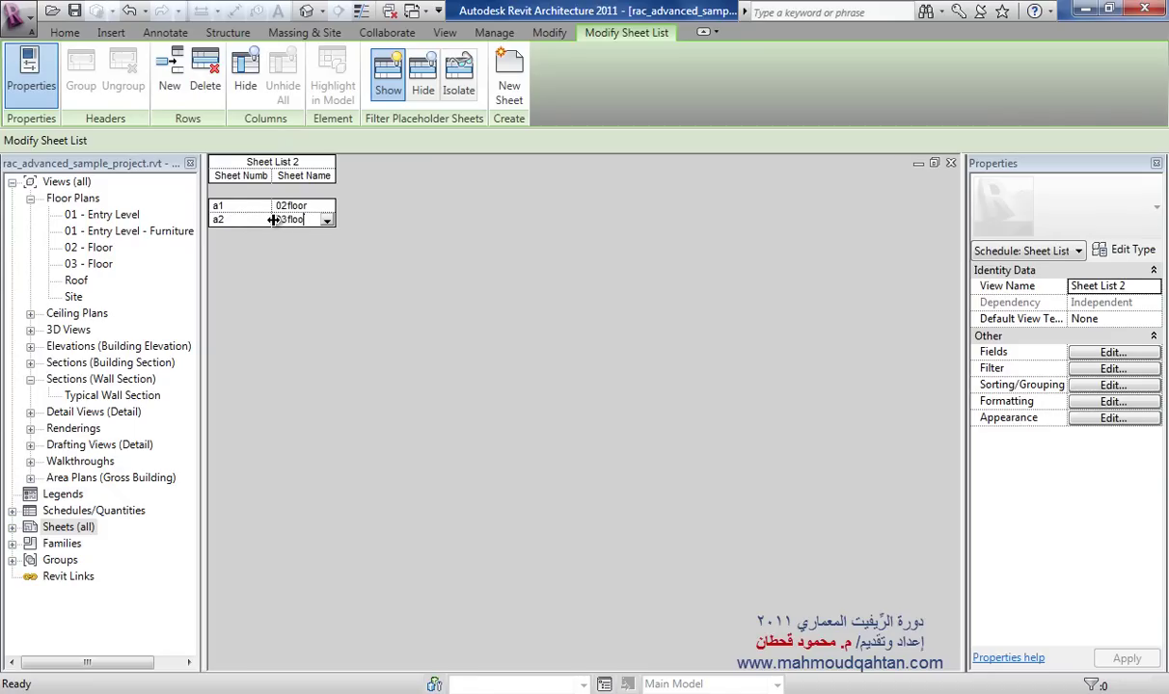
{"action": "left_click", "coordinate": [169, 72]}
{"action": "left_click", "coordinate": [289, 236]}
{"action": "type", "text": "roof"}
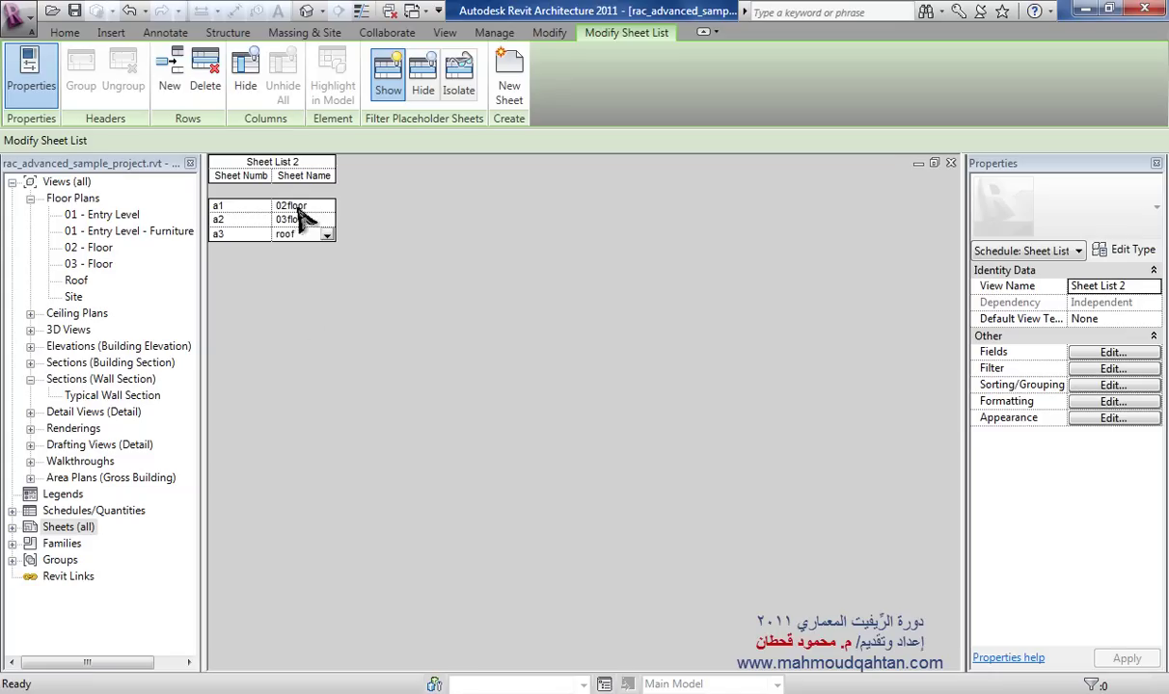
{"action": "left_click", "coordinate": [301, 235]}
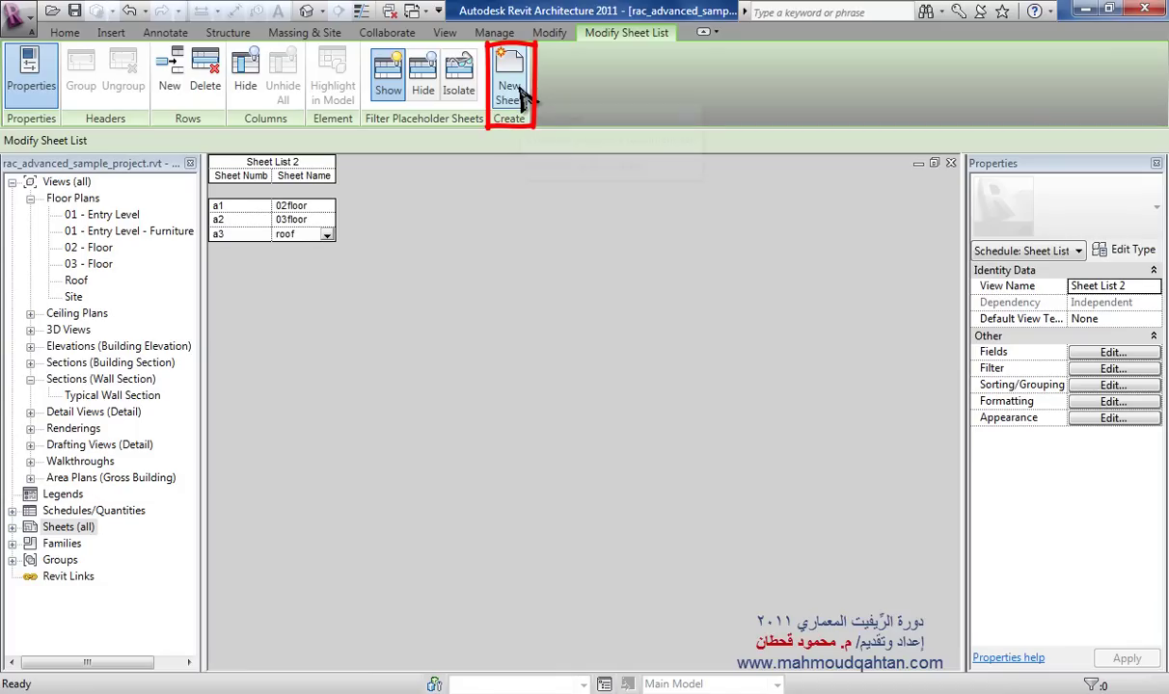
- Create real sheets from placeholders a2 03floor and a3 roof using the A2 metric titleblock
{"action": "right_click", "coordinate": [61, 528]}
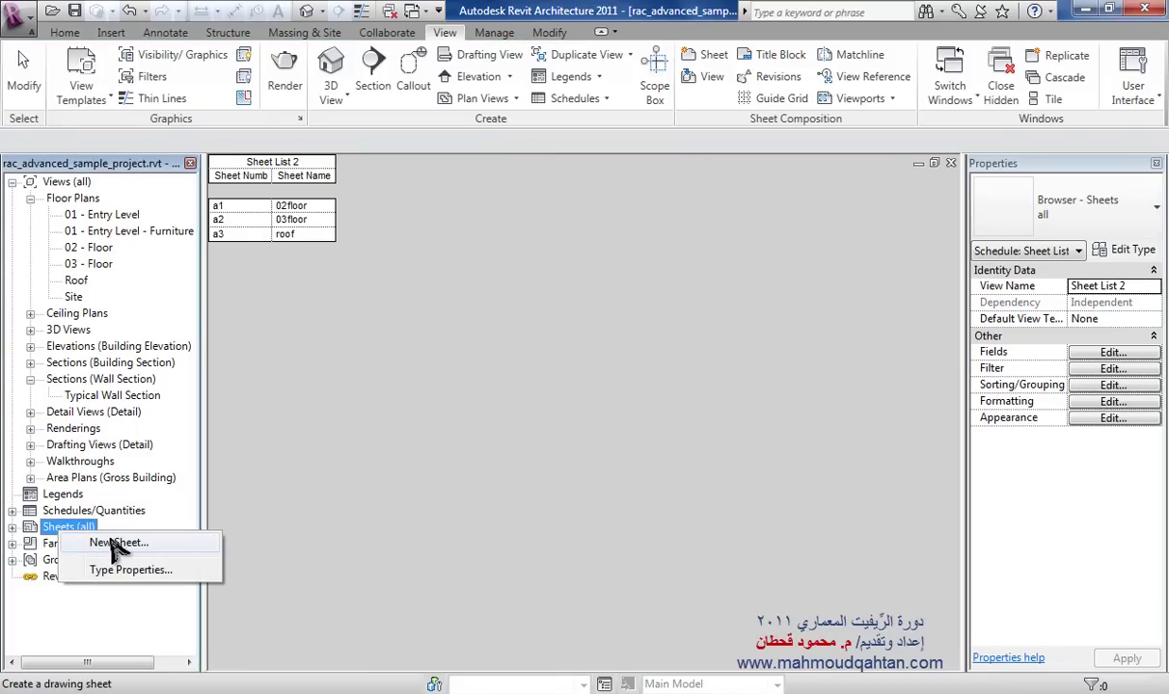
{"action": "left_click", "coordinate": [114, 544]}
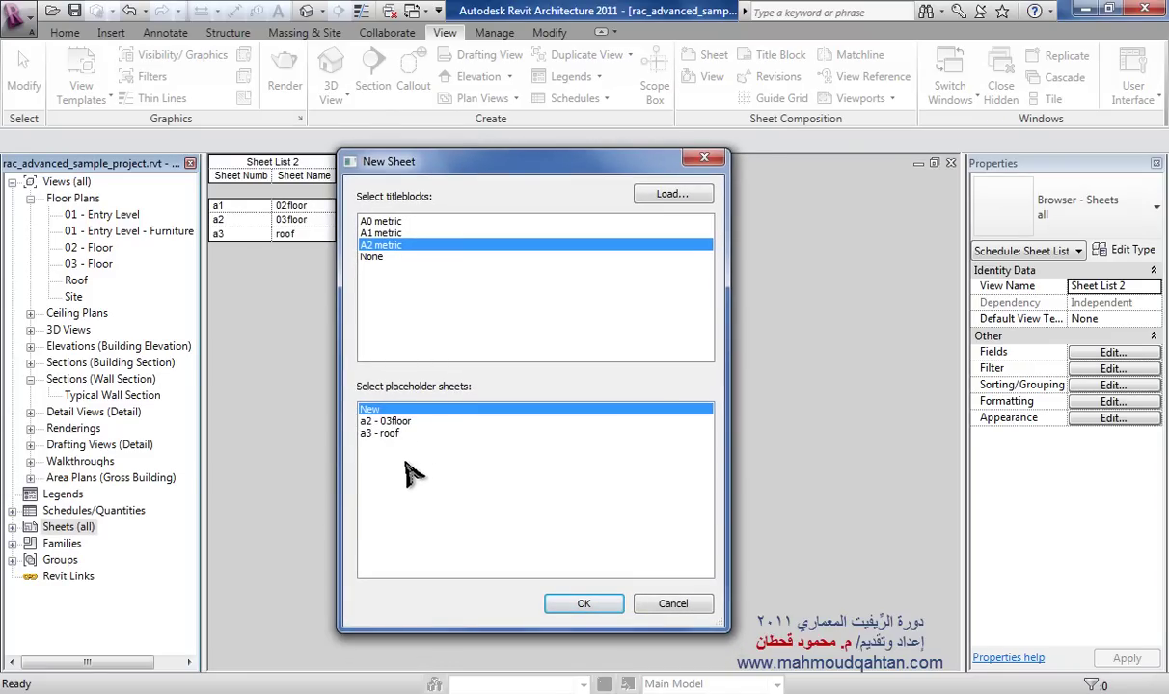
{"action": "left_click", "coordinate": [387, 435]}
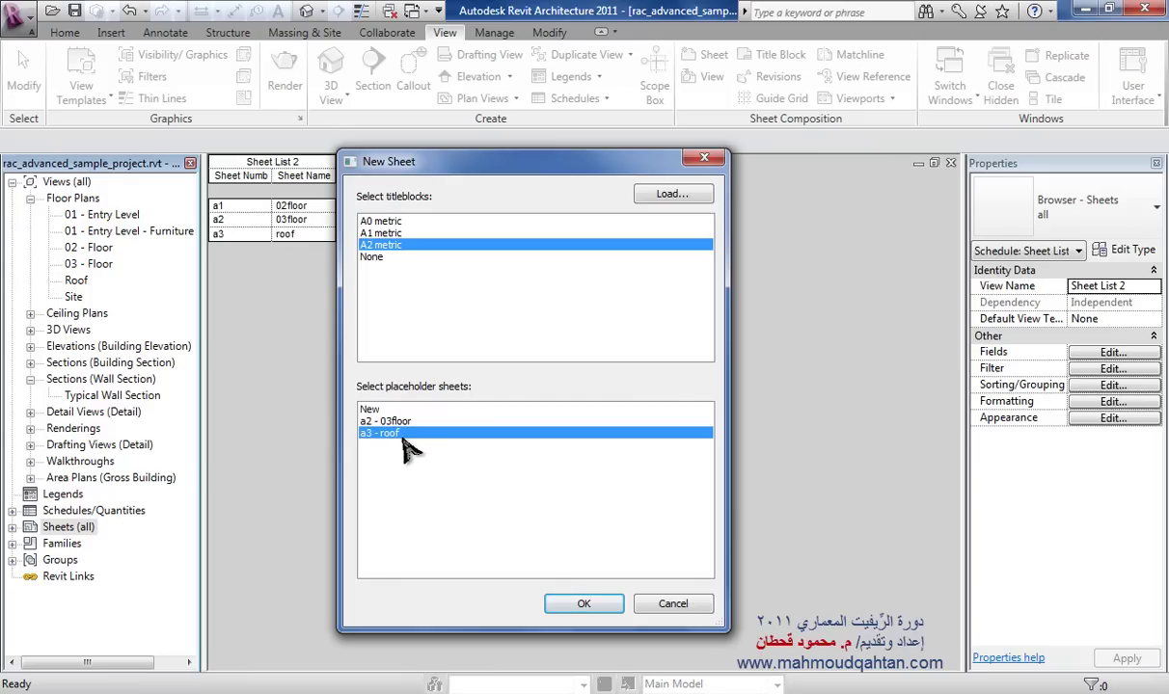
{"action": "left_click", "coordinate": [394, 421], "text": "ctrl"}
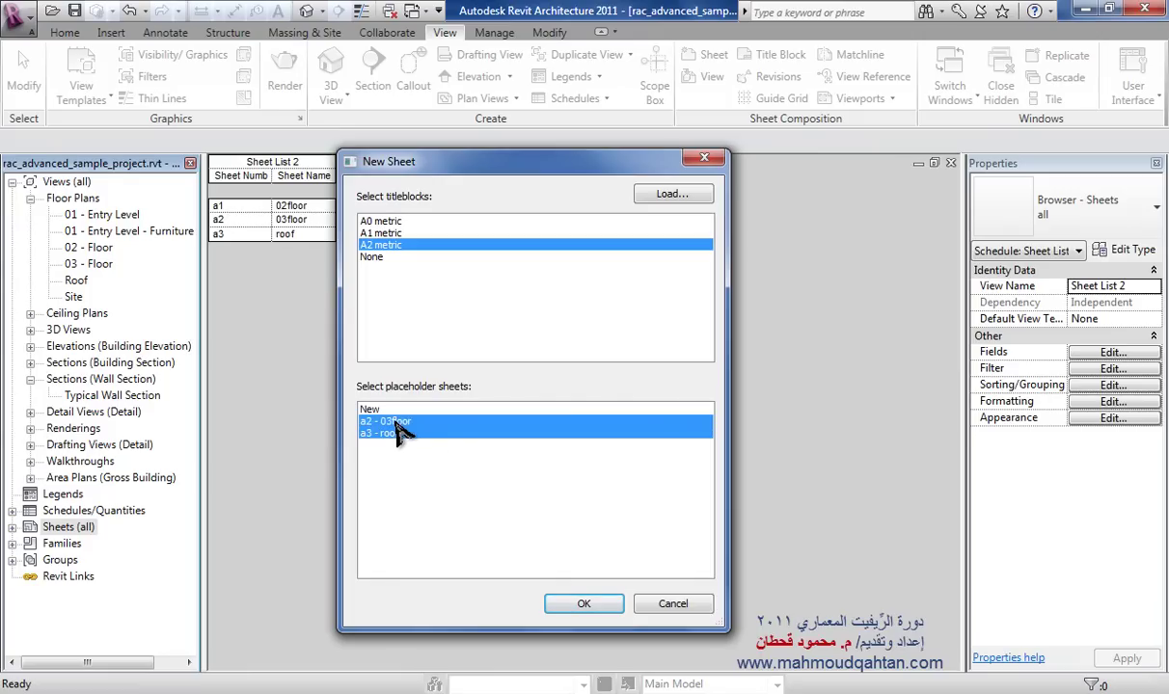
{"action": "left_click", "coordinate": [576, 605]}
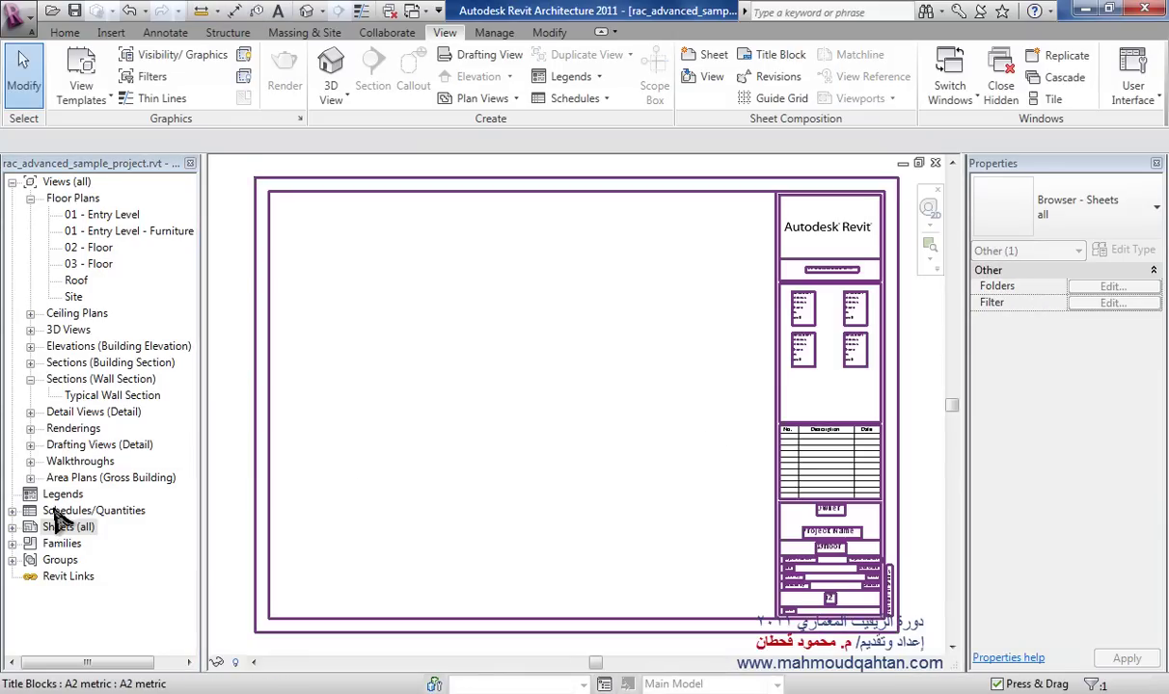
- Expand the sheet list, select sheet a2 03floor, return to Home and clear the selection
{"action": "left_click", "coordinate": [11, 528]}
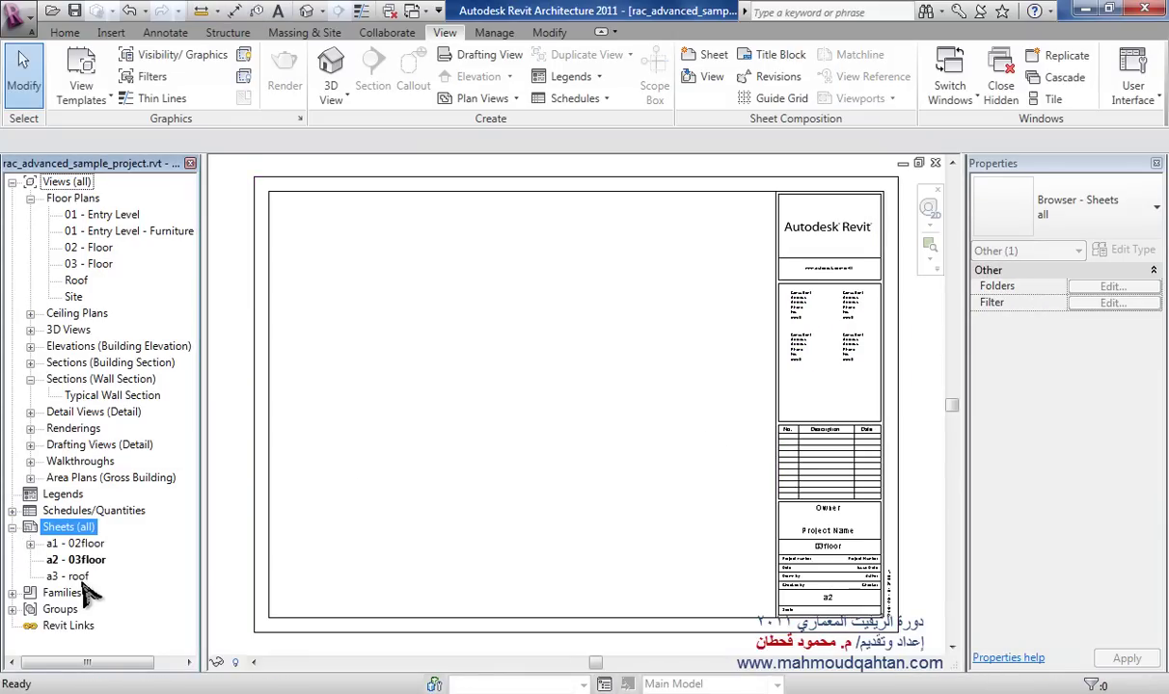
{"action": "left_click", "coordinate": [31, 545]}
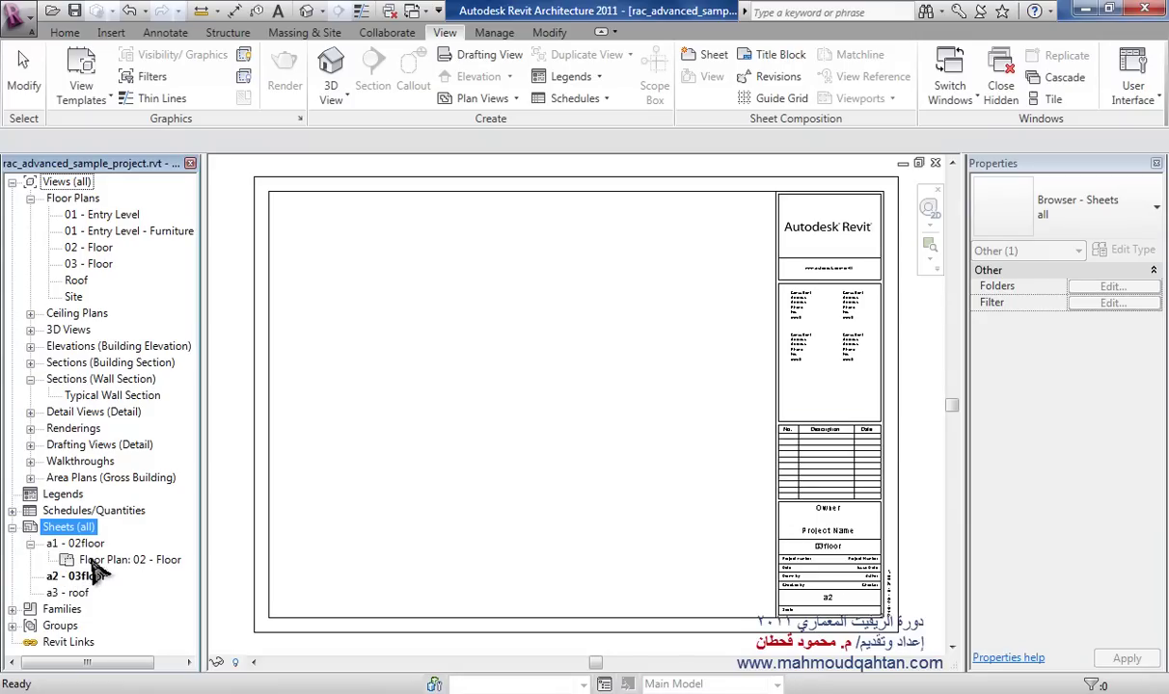
{"action": "left_click", "coordinate": [31, 544]}
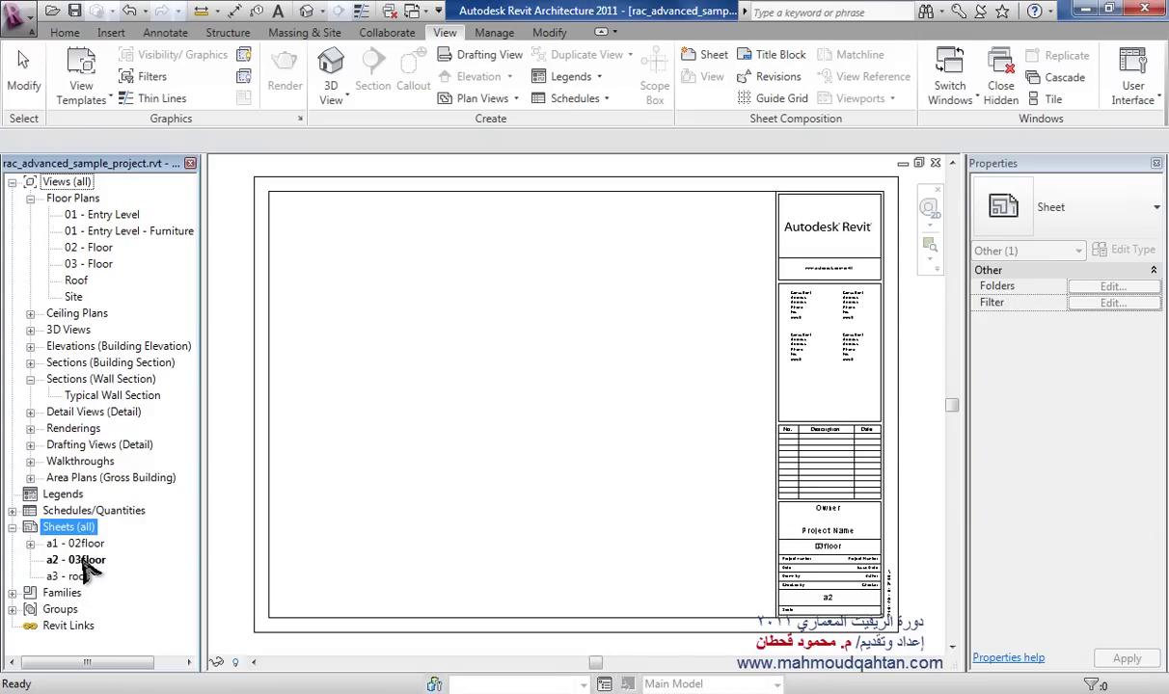
{"action": "left_click", "coordinate": [77, 559]}
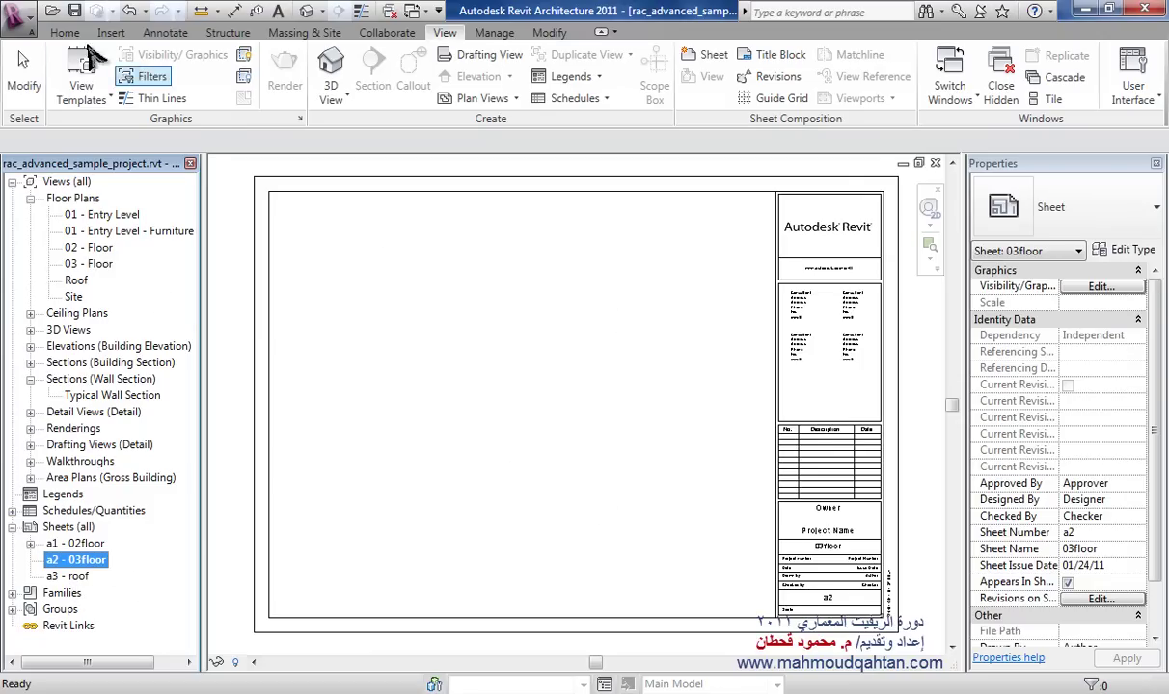
{"action": "left_click", "coordinate": [64, 32]}
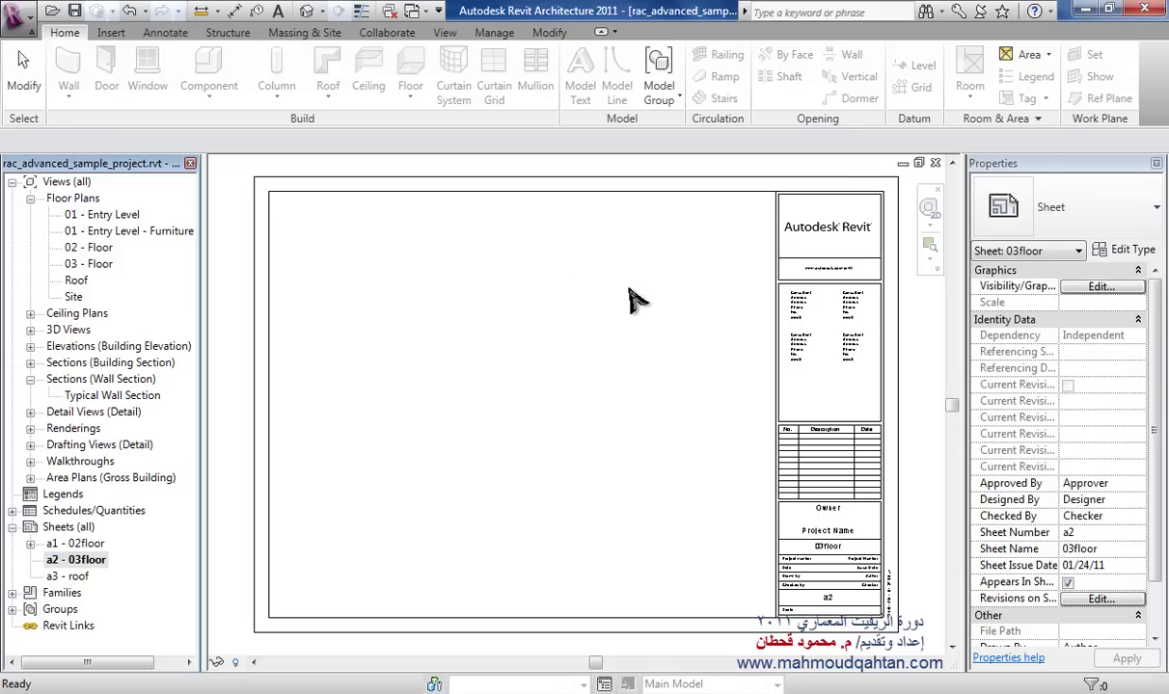
{"action": "key", "text": "Escape"}
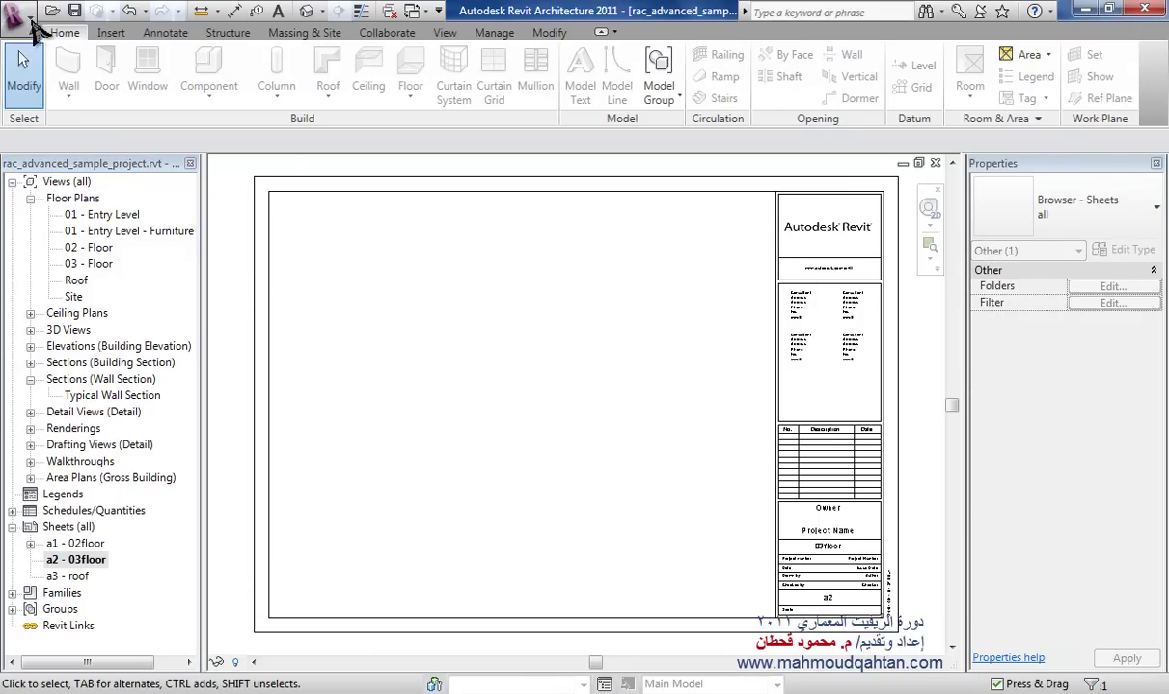
- Reopen the 02 - Floor plan and start a DWG export from the Application menu
{"action": "double_click", "coordinate": [94, 249]}
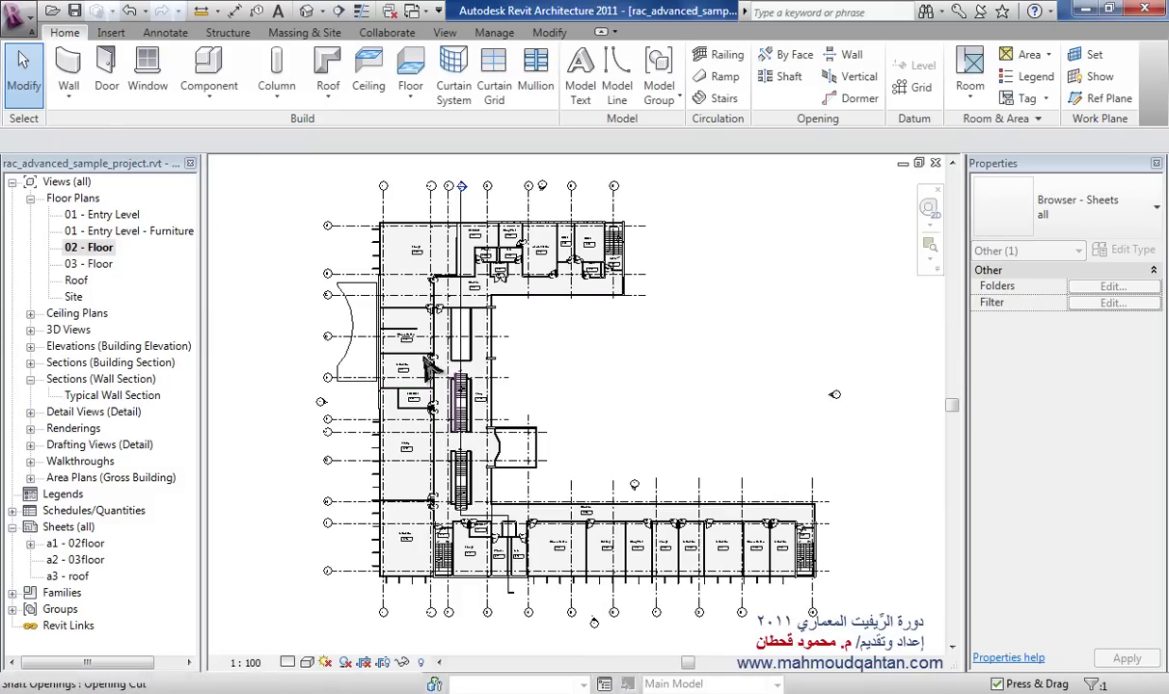
{"action": "left_click", "coordinate": [21, 16]}
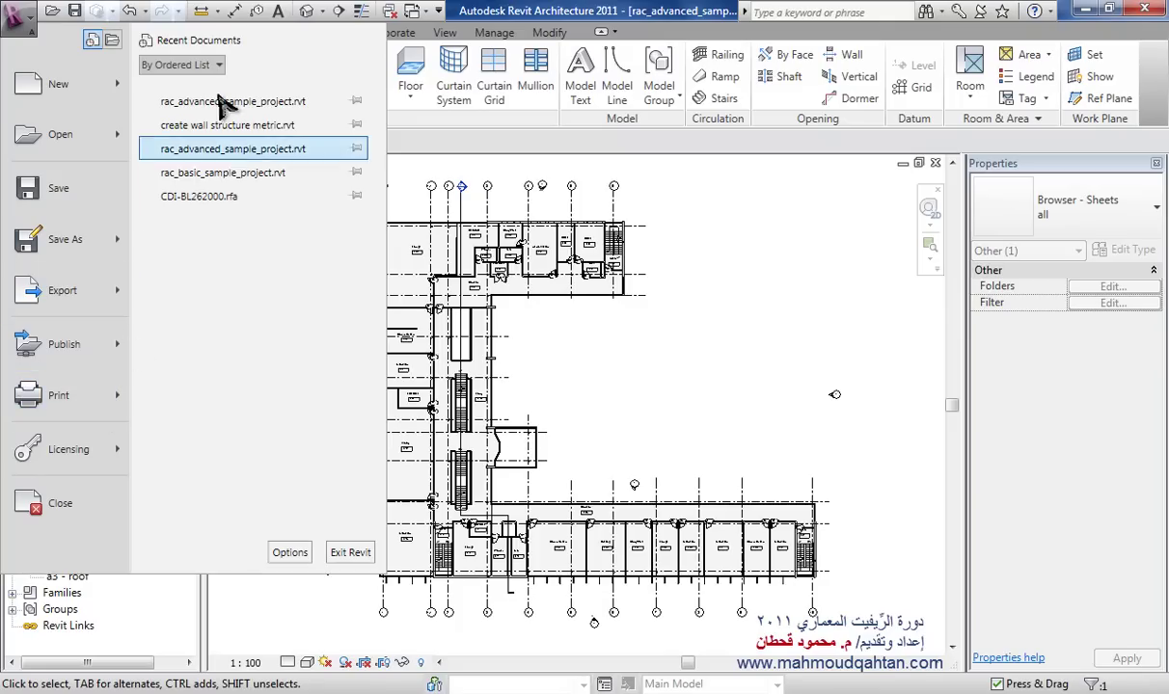
{"action": "mouse_move", "coordinate": [63, 290]}
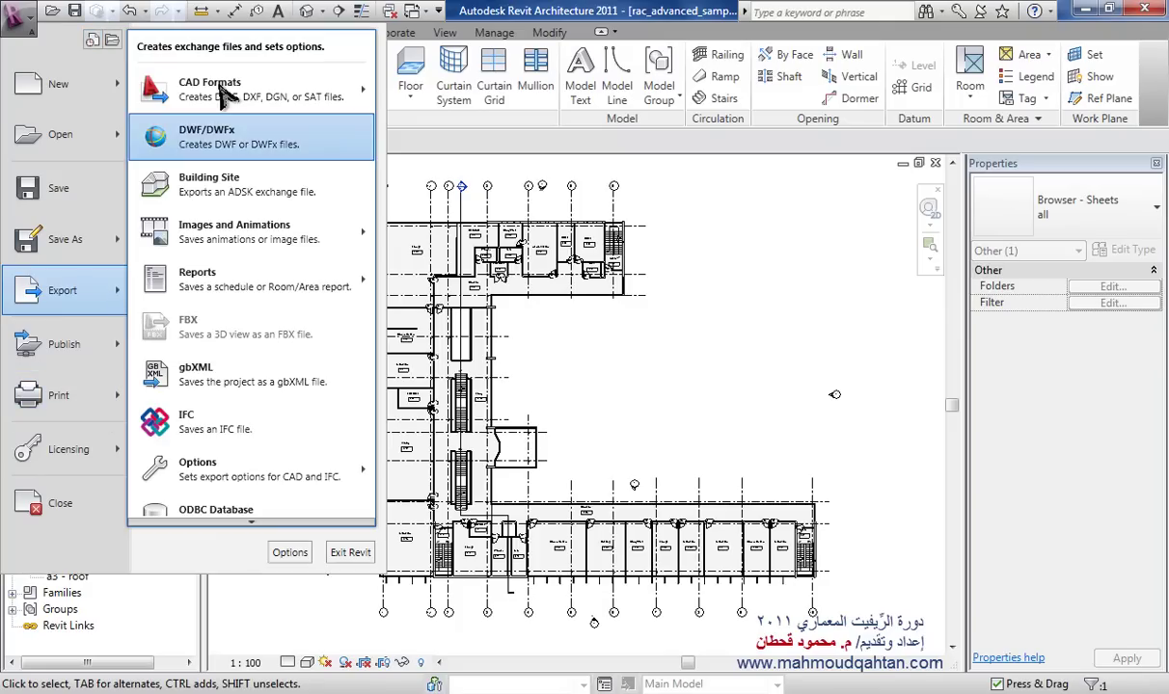
{"action": "mouse_move", "coordinate": [251, 89]}
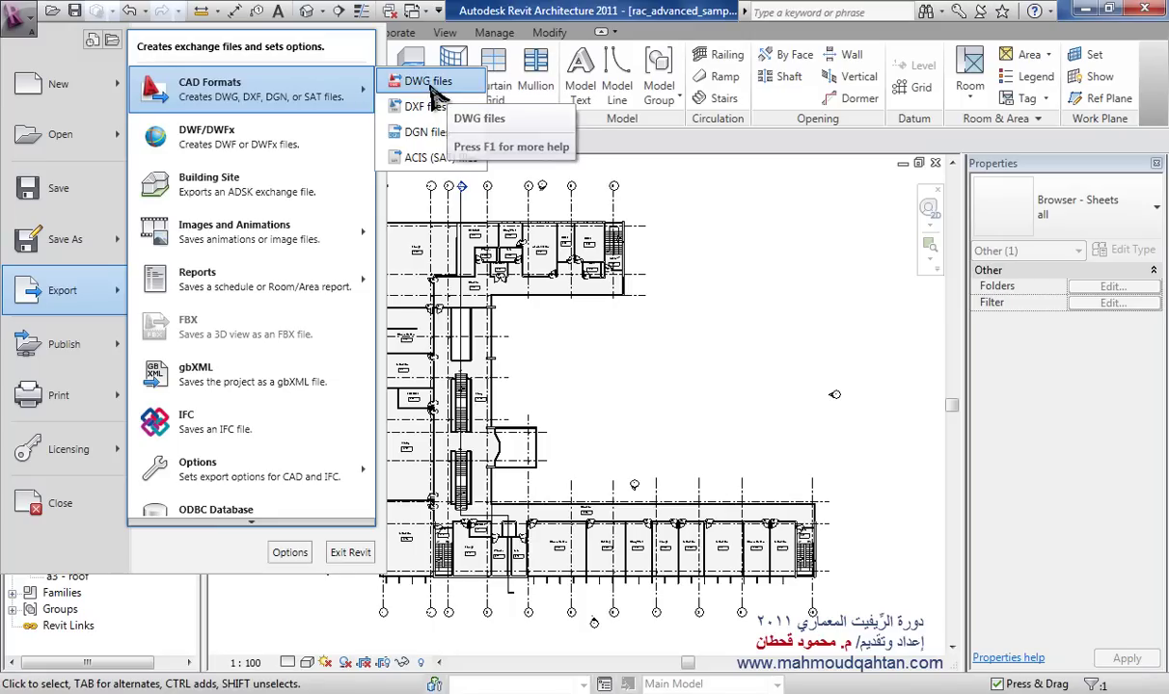
{"action": "left_click", "coordinate": [432, 85]}
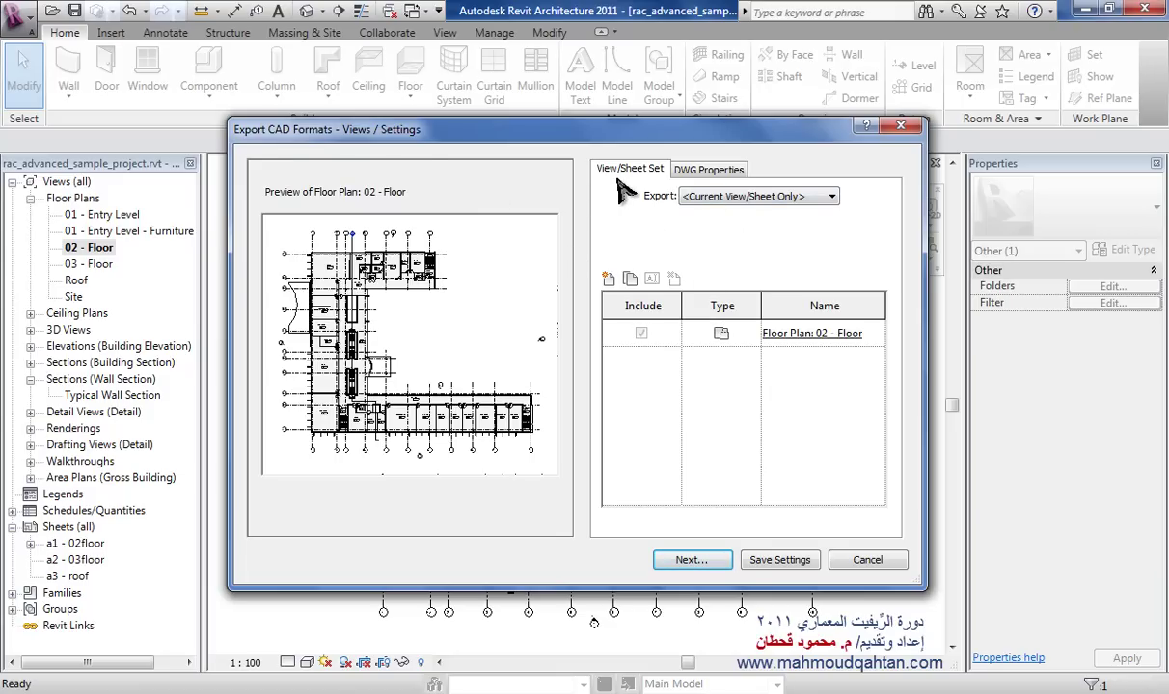
- Set the export range to the in-session view/sheet set
{"action": "left_click", "coordinate": [733, 197]}
{"action": "left_click", "coordinate": [723, 198]}
{"action": "left_click", "coordinate": [761, 197]}
{"action": "left_click", "coordinate": [810, 196]}
{"action": "left_click", "coordinate": [810, 197]}
{"action": "left_click", "coordinate": [786, 195]}
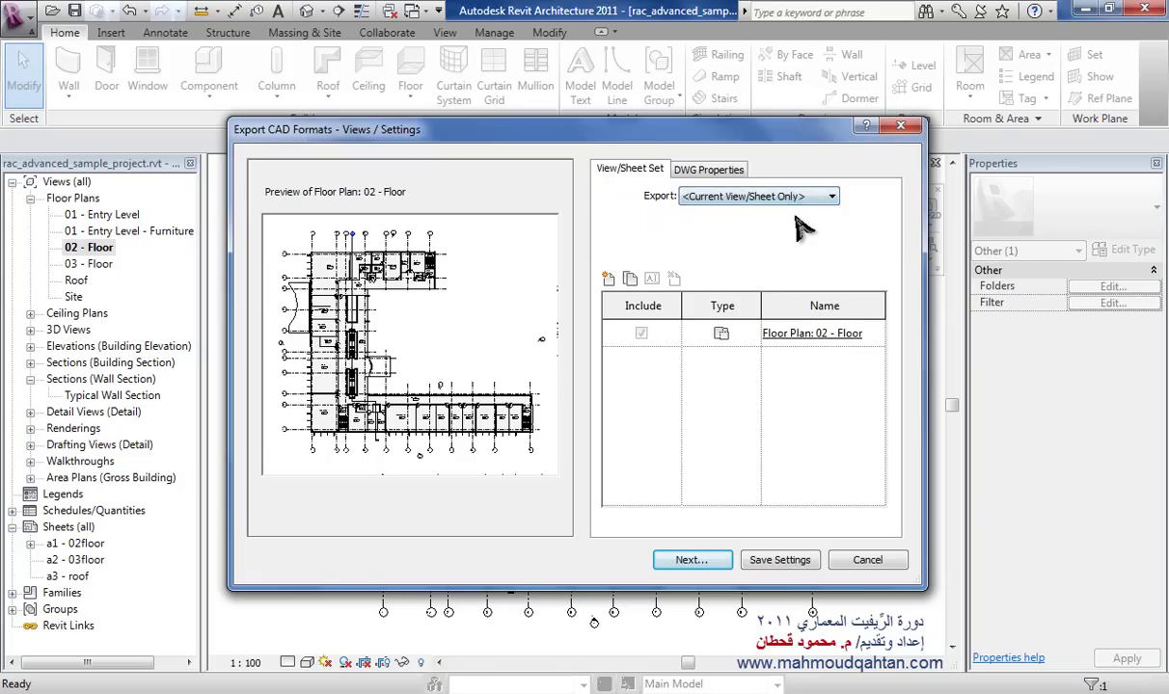
{"action": "left_click", "coordinate": [778, 198]}
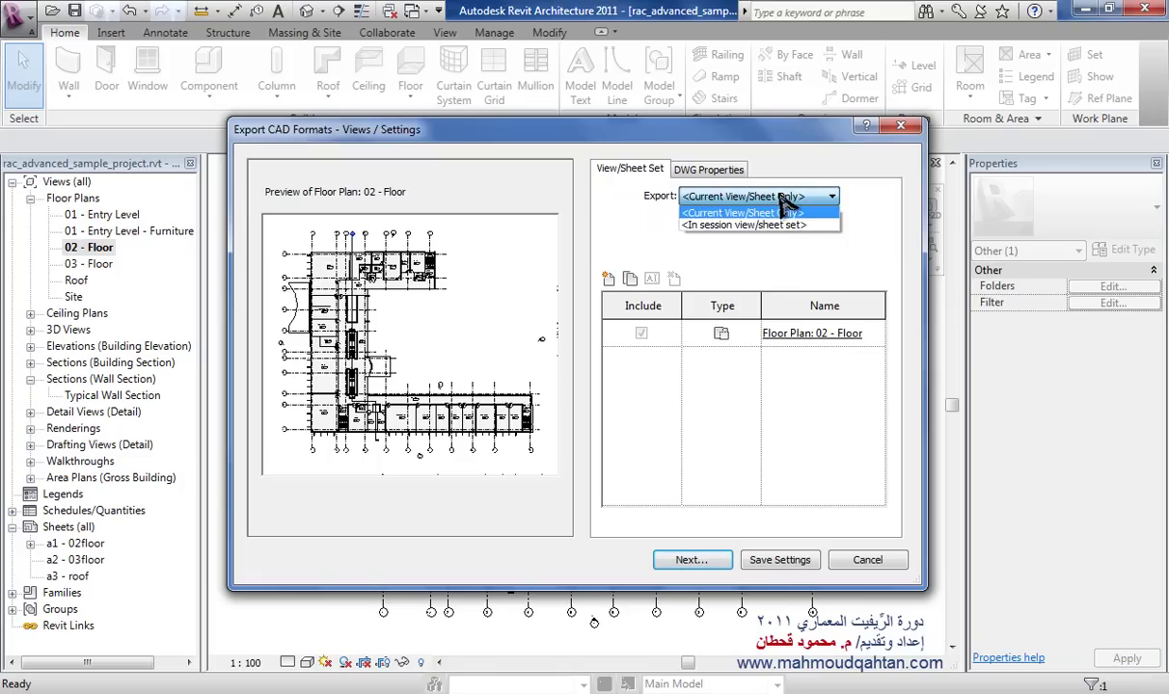
{"action": "left_click", "coordinate": [733, 225]}
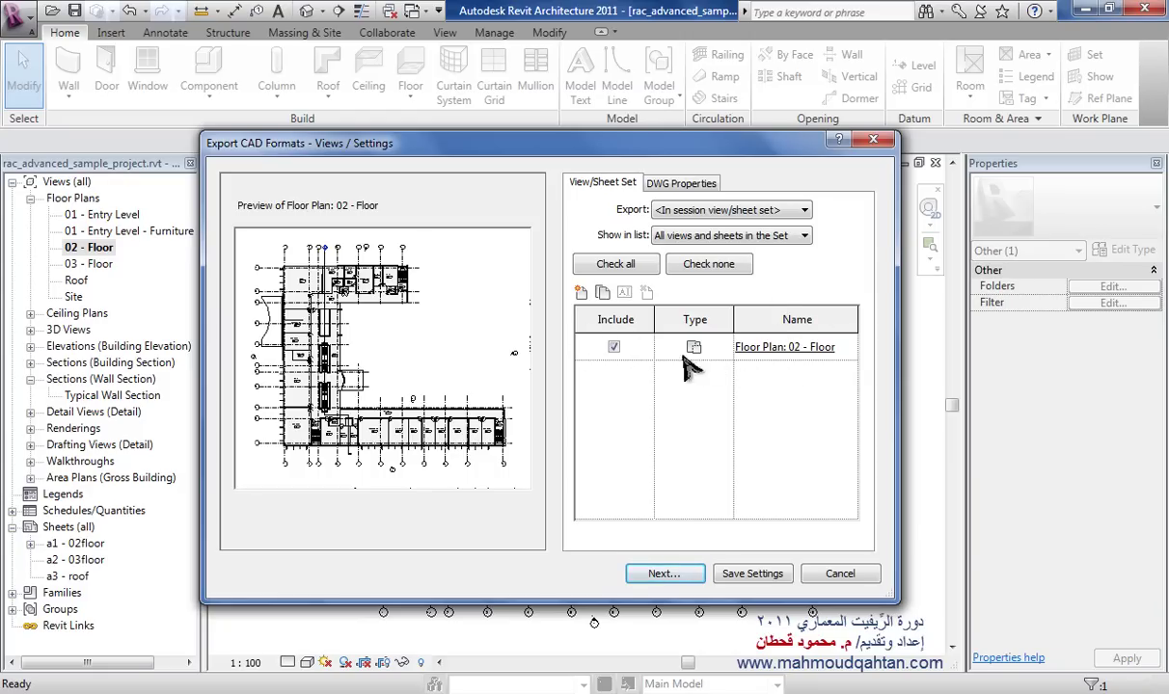
- Keep Floor Plan 02 - Floor checked, review the DWG properties, and continue
{"action": "left_click", "coordinate": [613, 347]}
{"action": "left_click", "coordinate": [613, 347]}
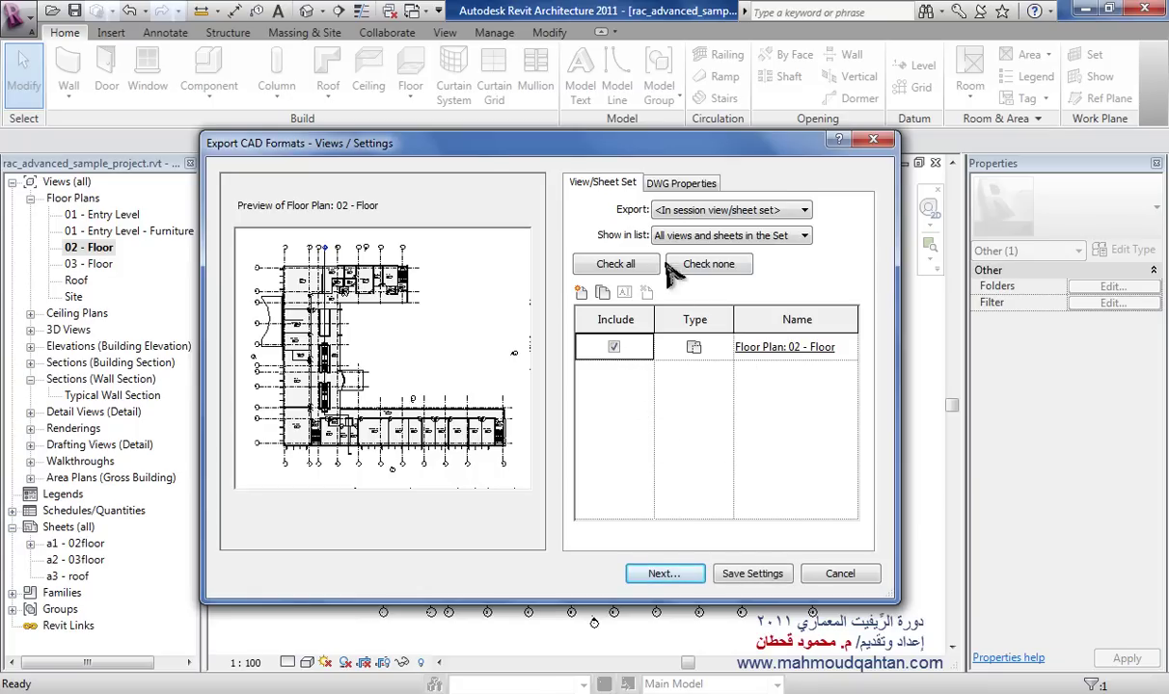
{"action": "left_click", "coordinate": [694, 194]}
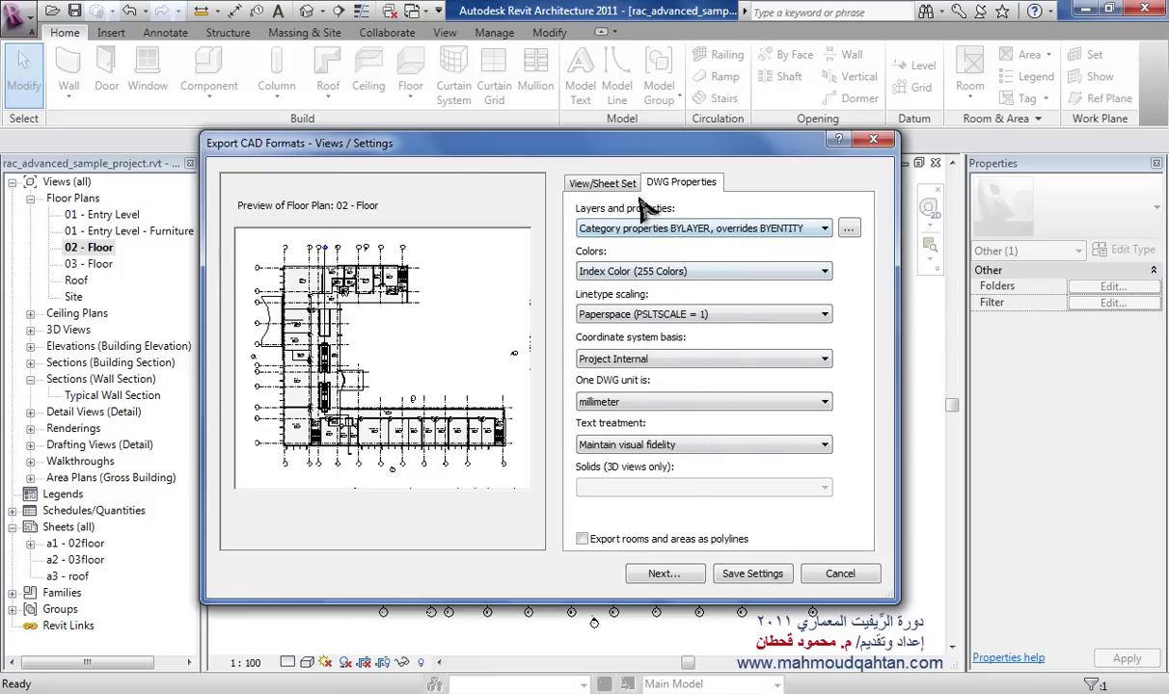
{"action": "left_click", "coordinate": [572, 181]}
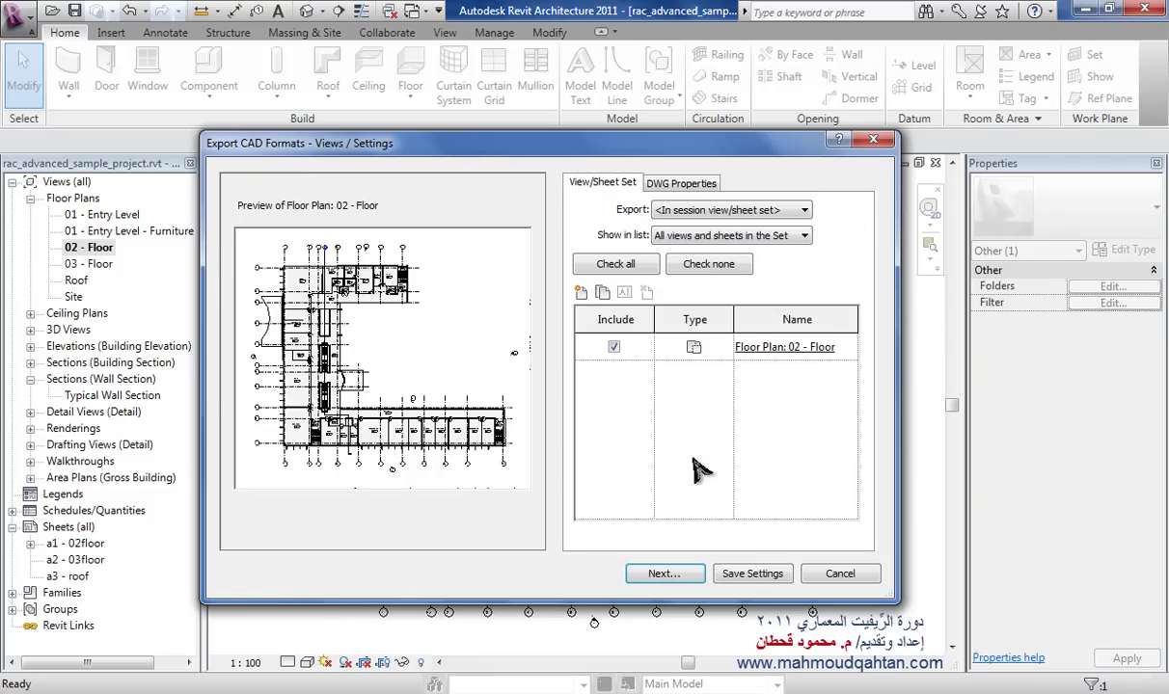
{"action": "left_click", "coordinate": [665, 574]}
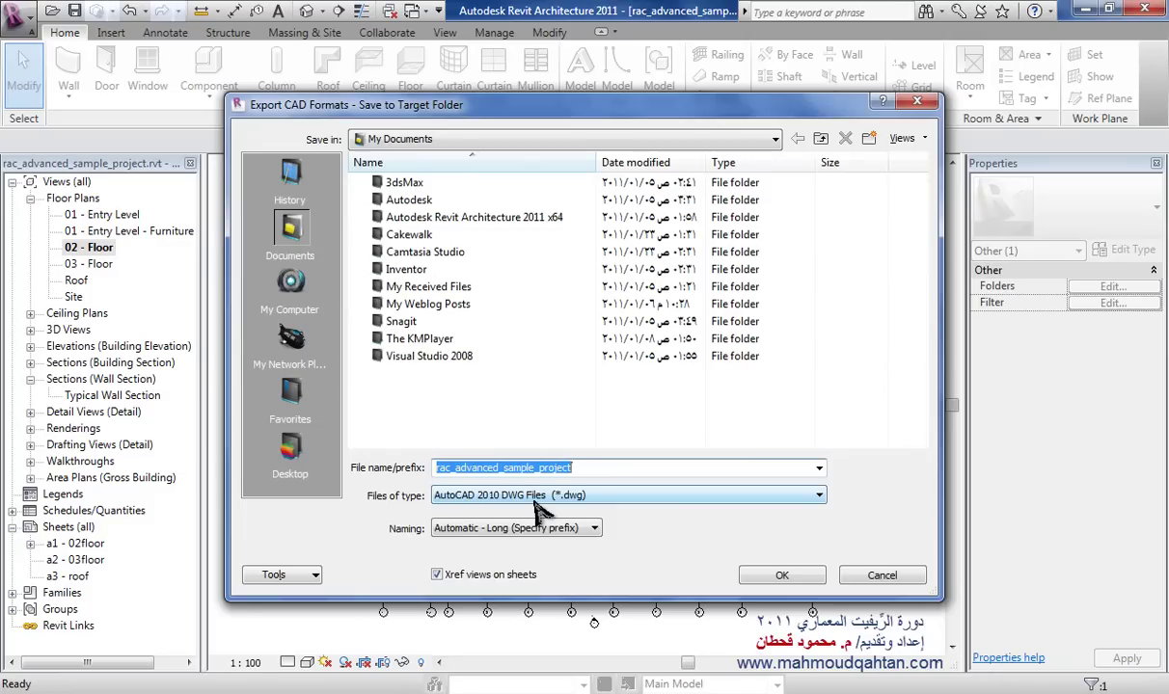
- Save the rac_advanced_sample_project DWG export to the Desktop folder
{"action": "left_click", "coordinate": [294, 458]}
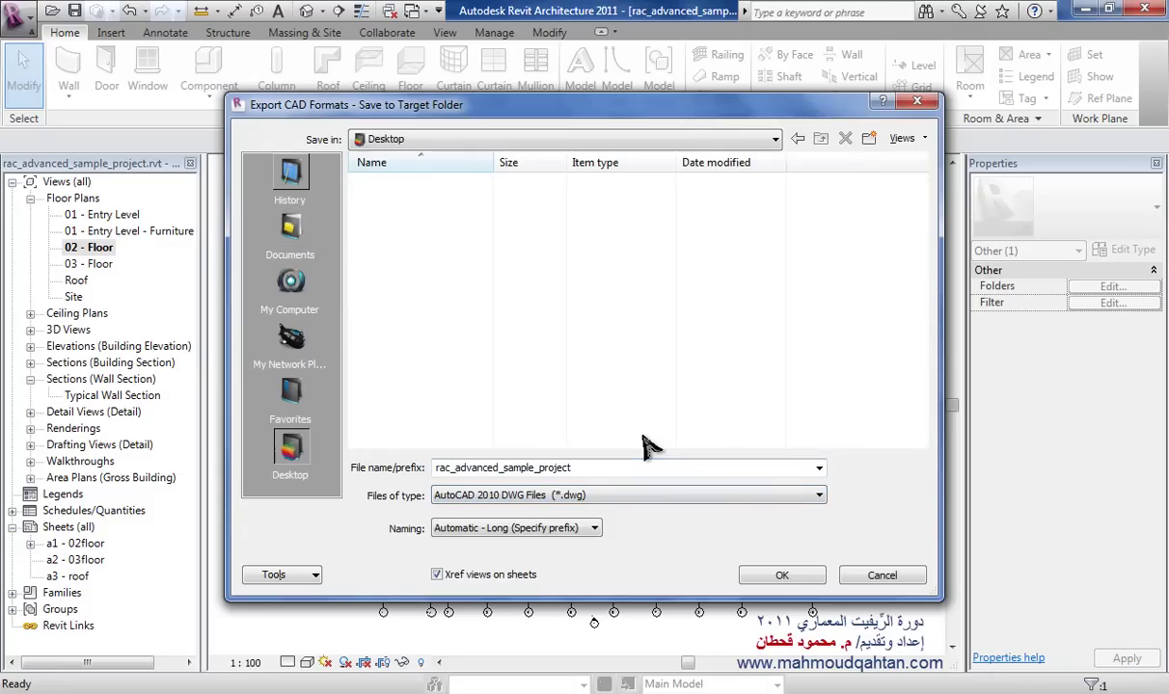
{"action": "left_click", "coordinate": [781, 573]}
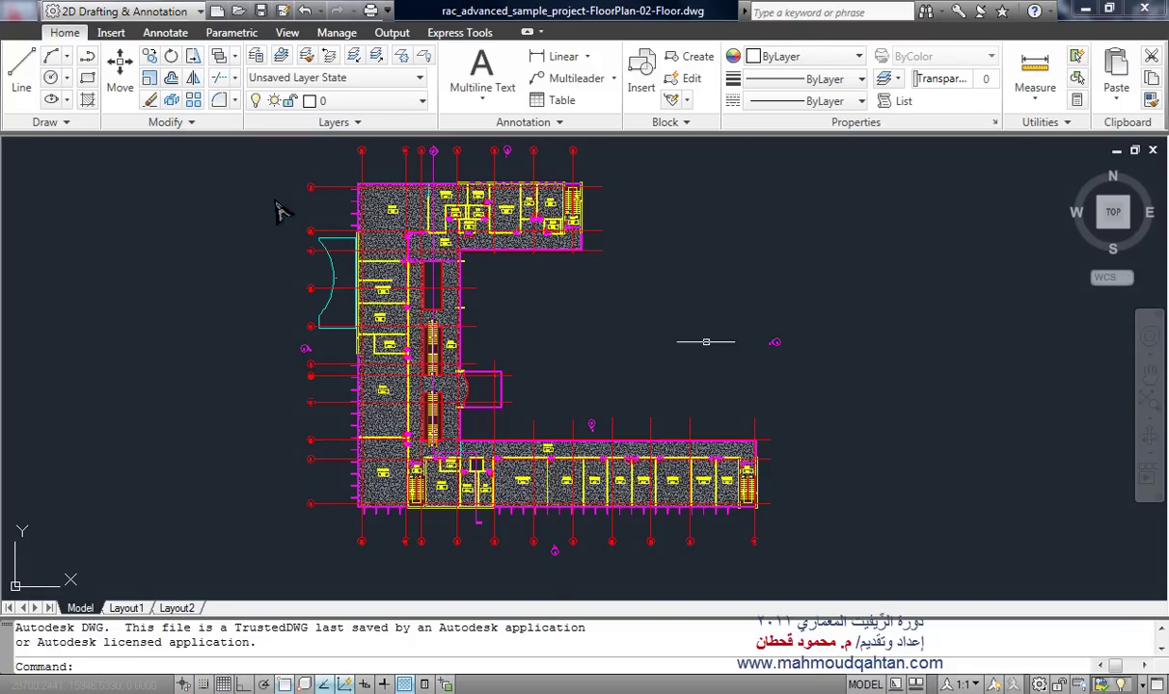
- Zoom and pan around the exported 02 - Floor DWG to inspect its rooms and labels
{"action": "scroll", "coordinate": [581, 244], "scroll_direction": "up", "scroll_amount": 2}
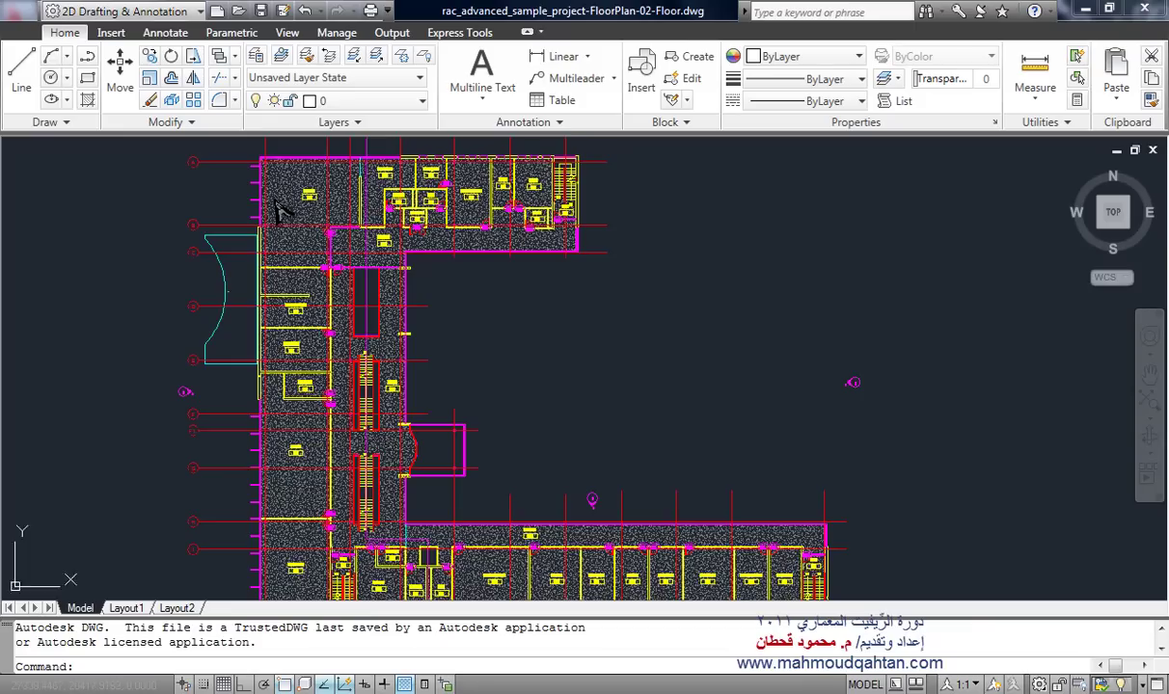
{"action": "scroll", "coordinate": [279, 211], "scroll_direction": "up", "scroll_amount": 1}
{"action": "scroll", "coordinate": [280, 210], "scroll_direction": "up", "scroll_amount": 1}
{"action": "scroll", "coordinate": [277, 203], "scroll_direction": "up", "scroll_amount": 1}
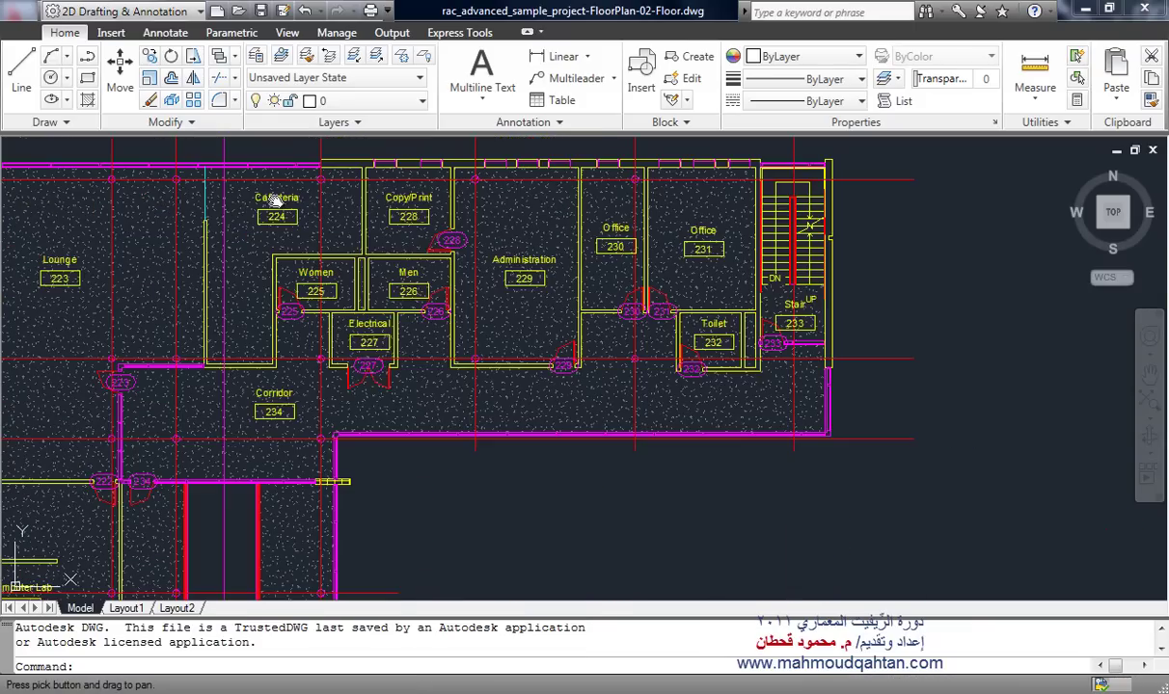
{"action": "scroll", "coordinate": [273, 197], "scroll_direction": "down", "scroll_amount": 2}
{"action": "scroll", "coordinate": [273, 198], "scroll_direction": "down", "scroll_amount": 1}
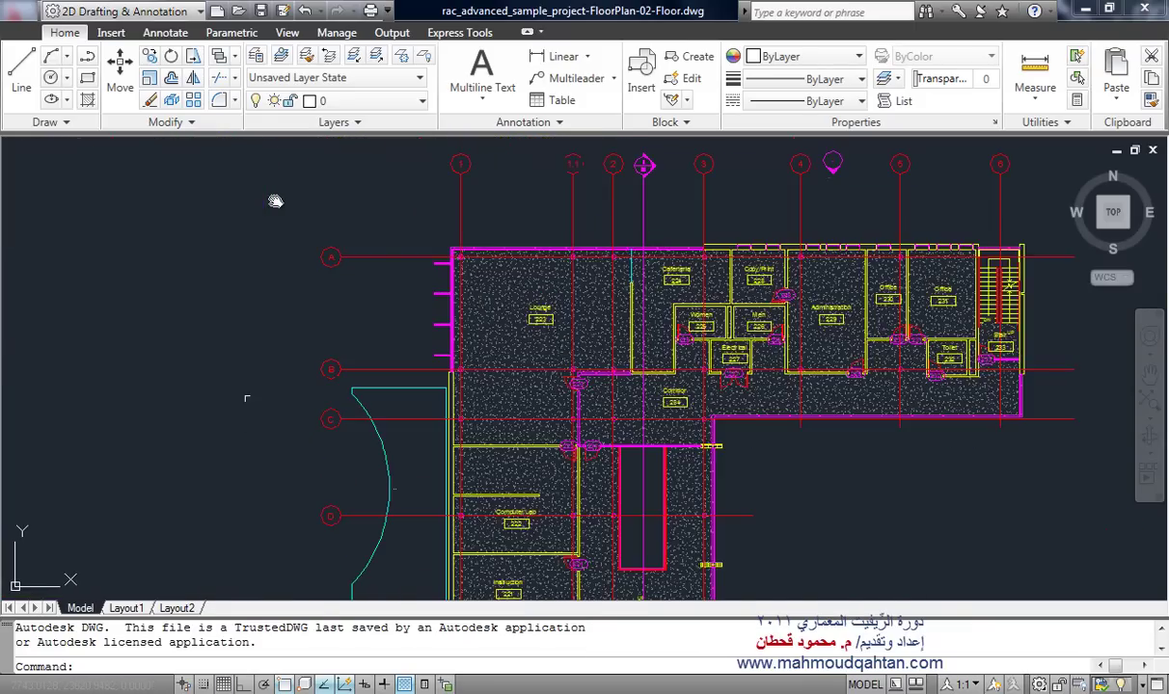
{"action": "middle_click_drag", "start_coordinate": [92, 202], "coordinate": [276, 201]}
{"action": "scroll", "coordinate": [511, 394], "scroll_direction": "up", "scroll_amount": 1}
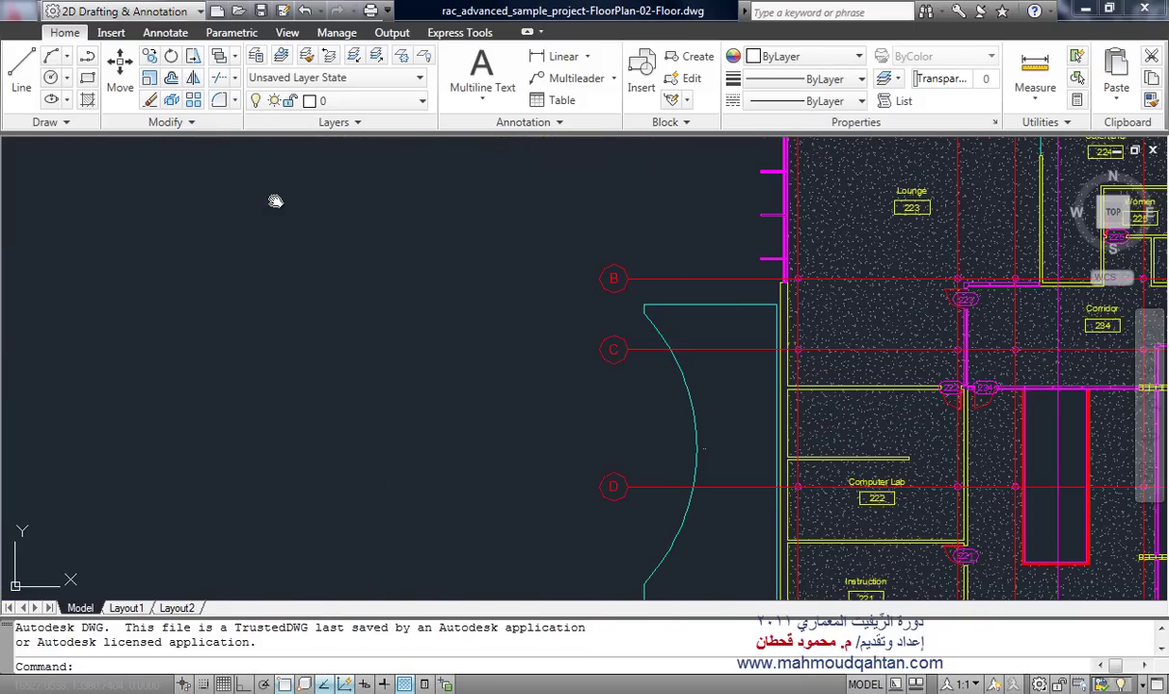
{"action": "scroll", "coordinate": [386, 354], "scroll_direction": "up", "scroll_amount": 1}
{"action": "scroll", "coordinate": [622, 283], "scroll_direction": "down", "scroll_amount": 1}
{"action": "scroll", "coordinate": [622, 283], "scroll_direction": "down", "scroll_amount": 2}
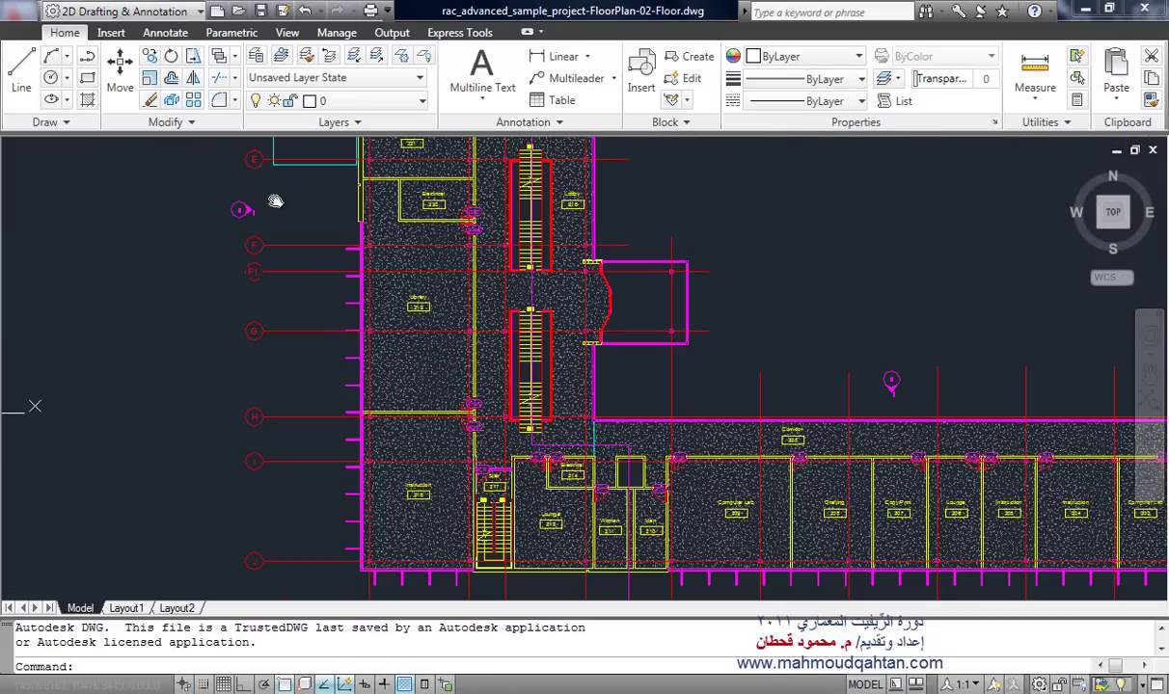
{"action": "scroll", "coordinate": [622, 283], "scroll_direction": "down", "scroll_amount": 1}
{"action": "middle_click_drag", "start_coordinate": [643, 269], "coordinate": [608, 320]}
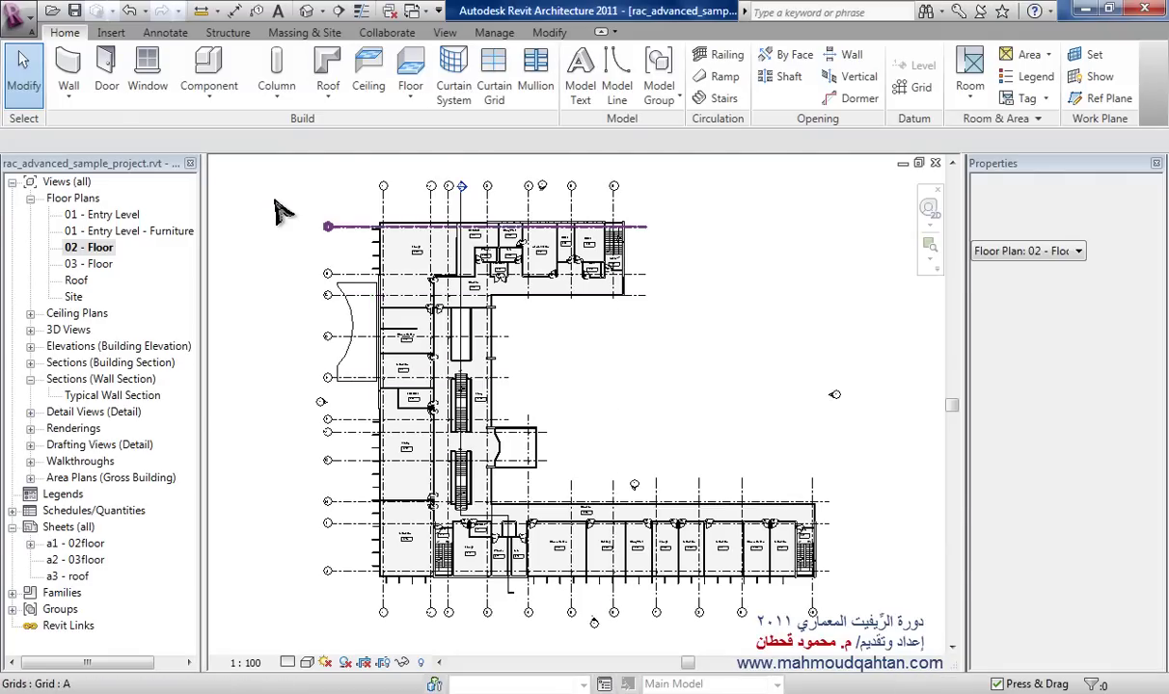
- Open Print Setup for the Snagit 10 printer from the application menu's print commands
{"action": "key", "text": "alt+f"}
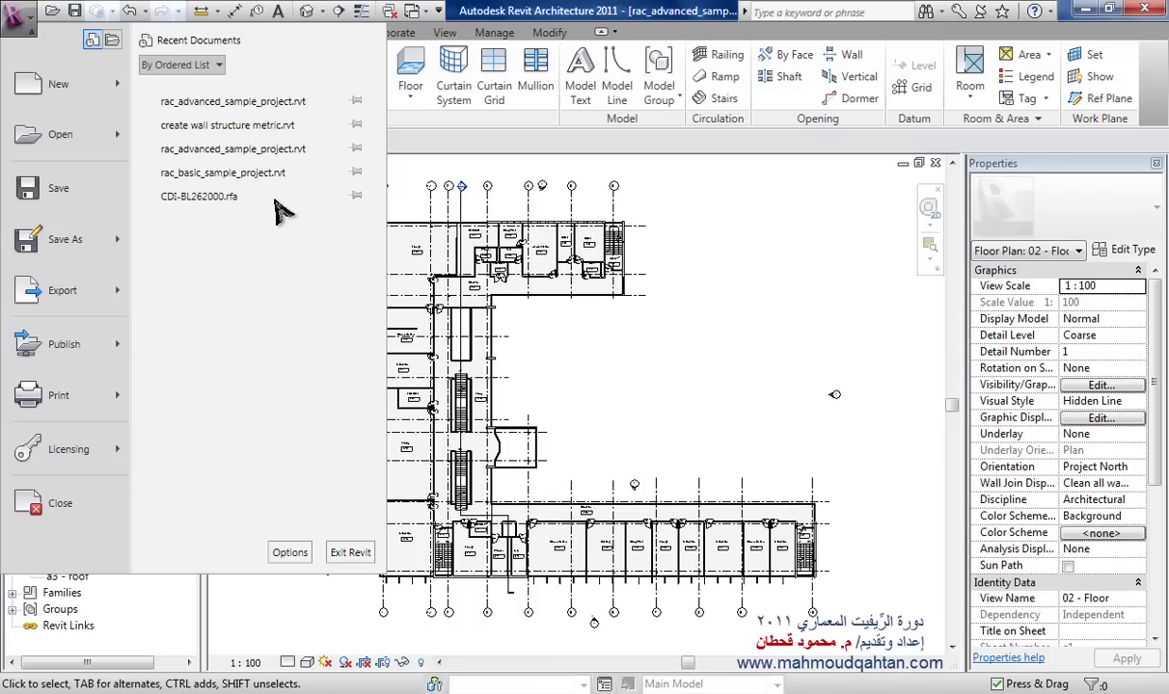
{"action": "key", "text": "Down"}
{"action": "key", "text": "Down"}
{"action": "key", "text": "Down"}
{"action": "key", "text": "Down"}
{"action": "key", "text": "Down"}
{"action": "key", "text": "Down"}
{"action": "key", "text": "Down"}
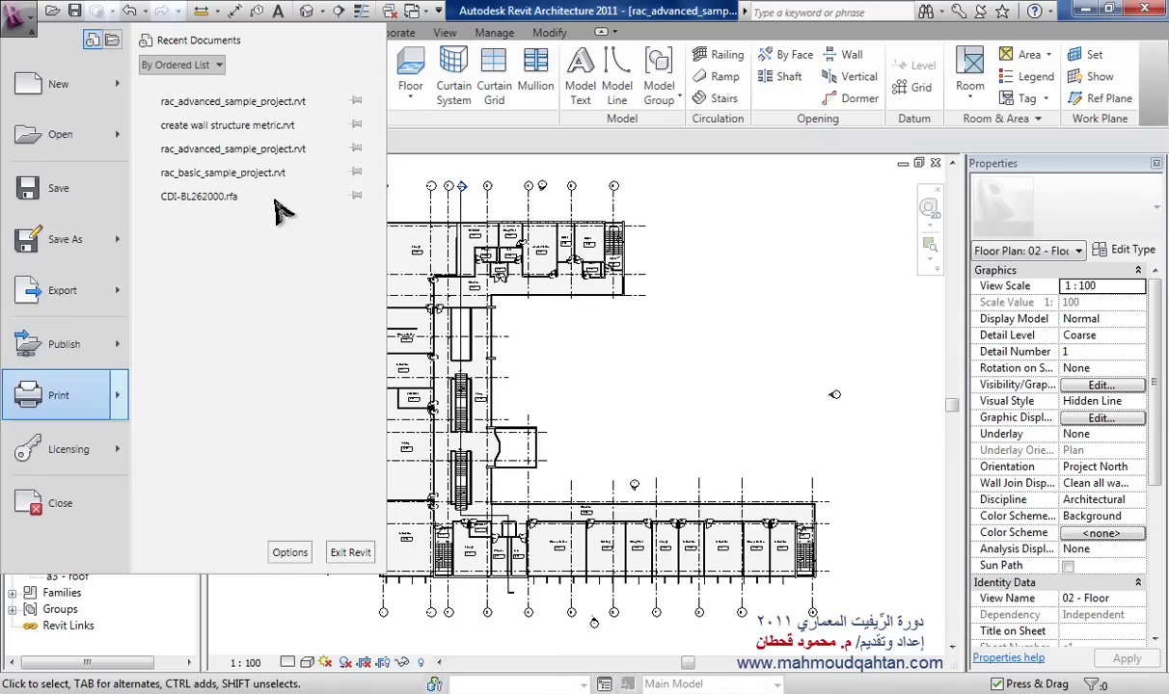
{"action": "key", "text": "Right"}
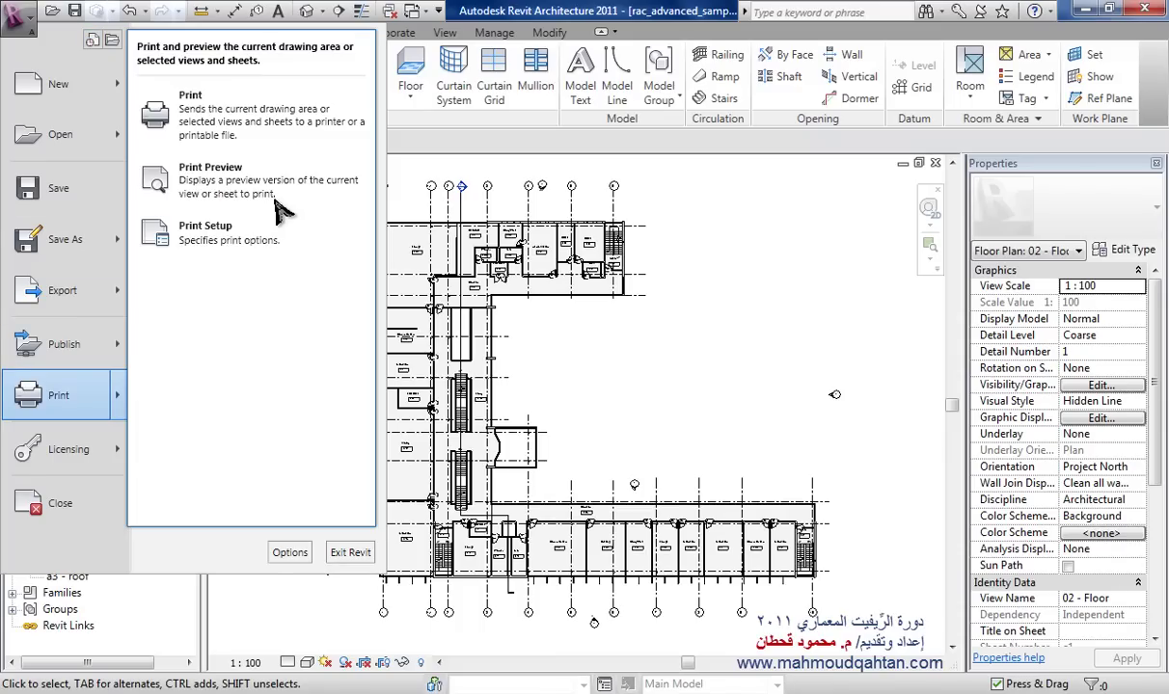
{"action": "key", "text": "Left"}
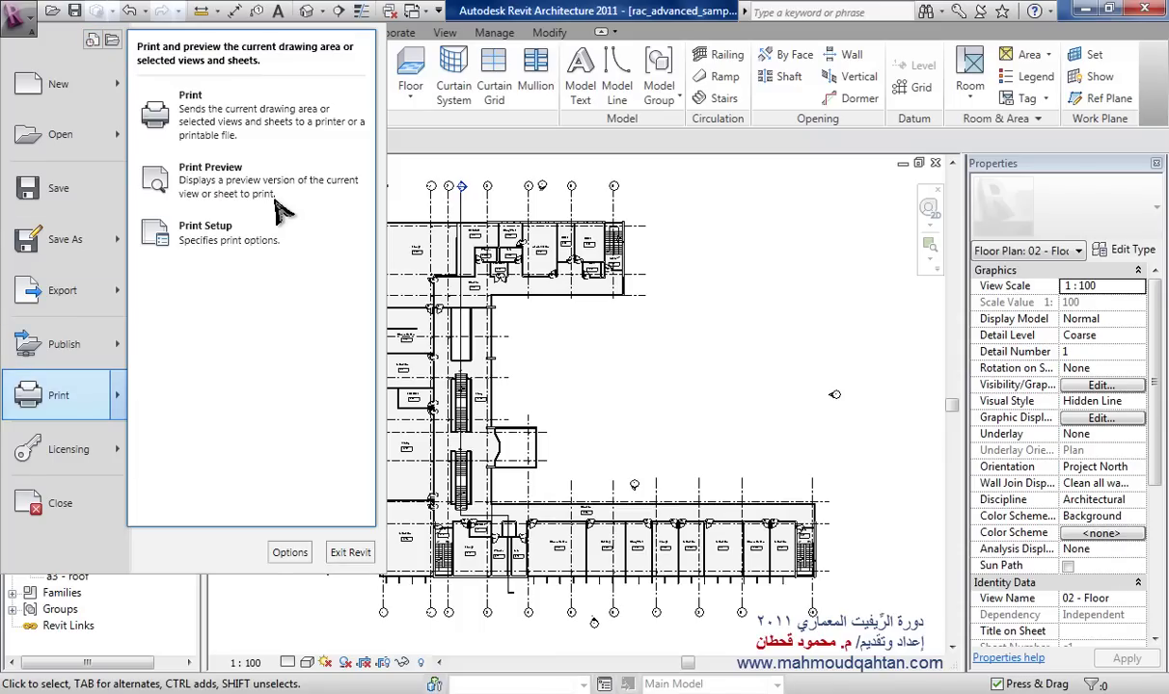
{"action": "key", "text": "Down"}
{"action": "key", "text": "Down"}
{"action": "key", "text": "Down"}
{"action": "key", "text": "Down"}
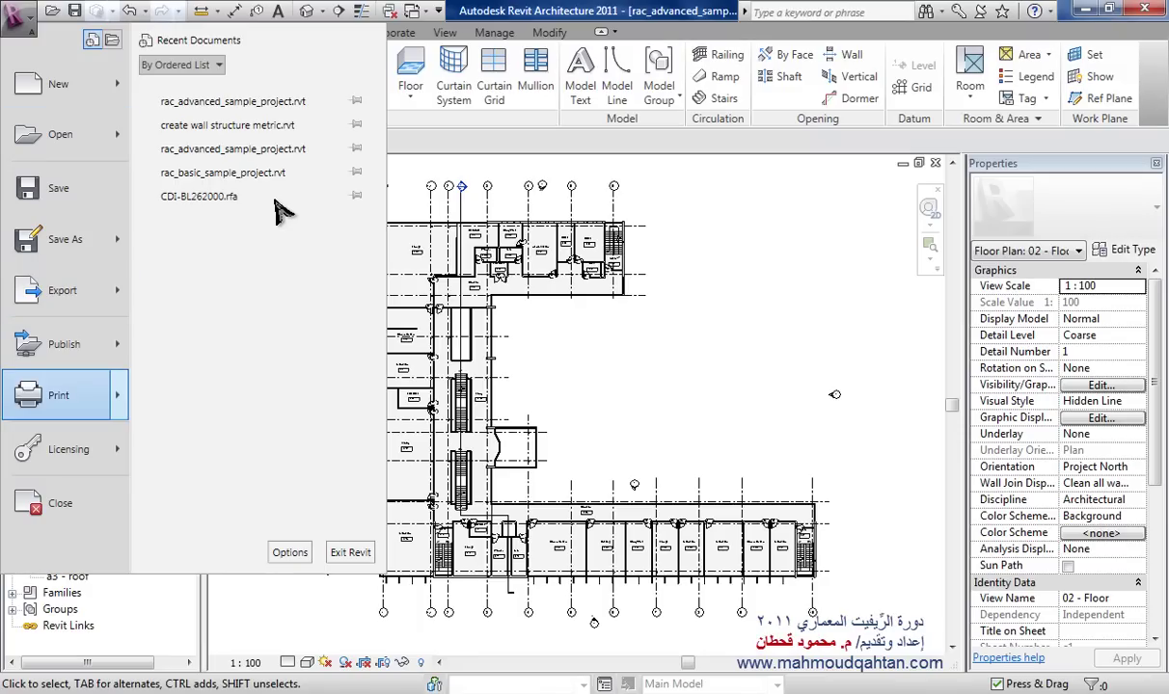
{"action": "key", "text": "Right"}
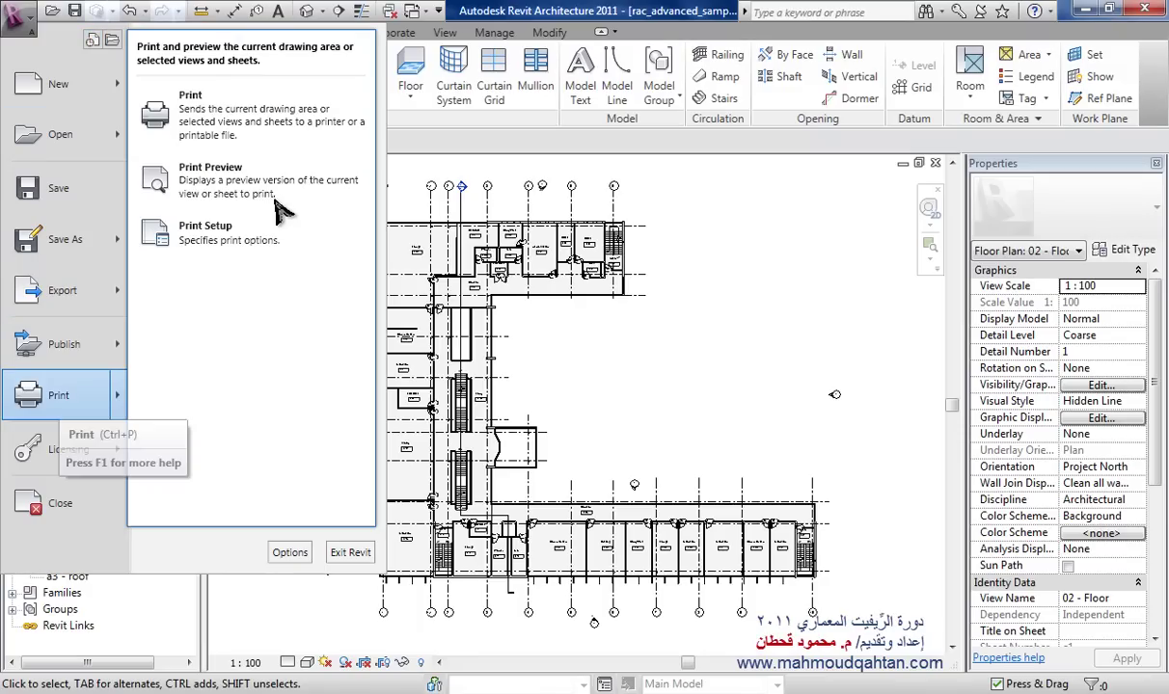
{"action": "key", "text": "Down"}
{"action": "key", "text": "Up"}
{"action": "key", "text": "Down"}
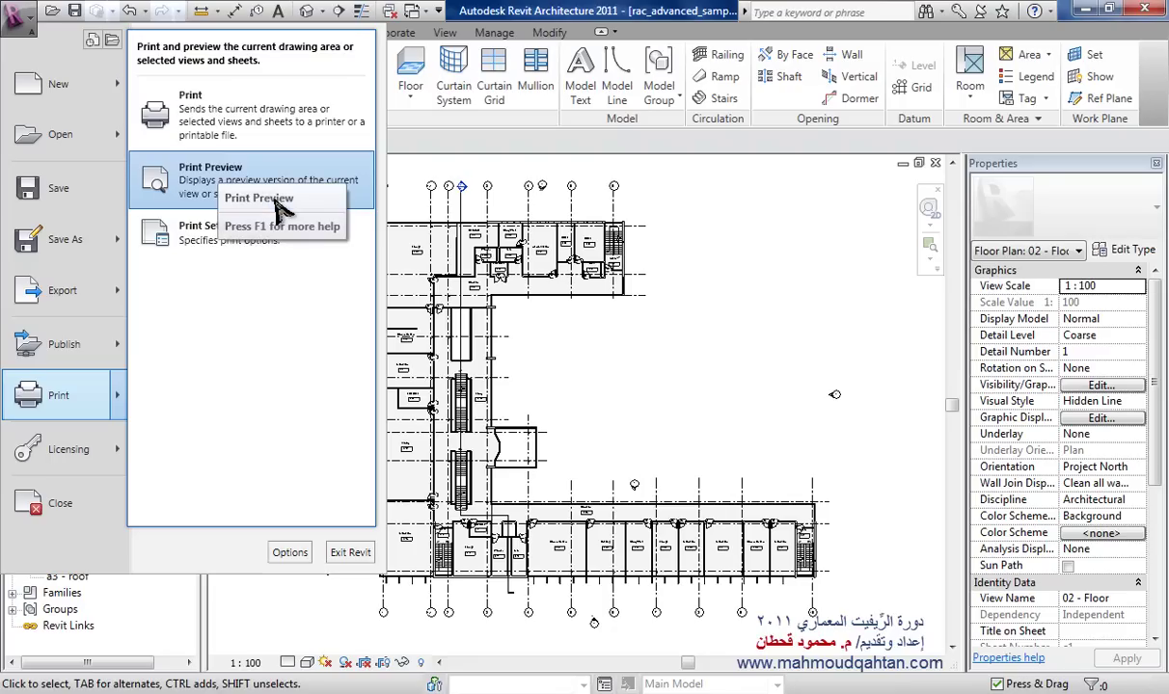
{"action": "key", "text": "Up"}
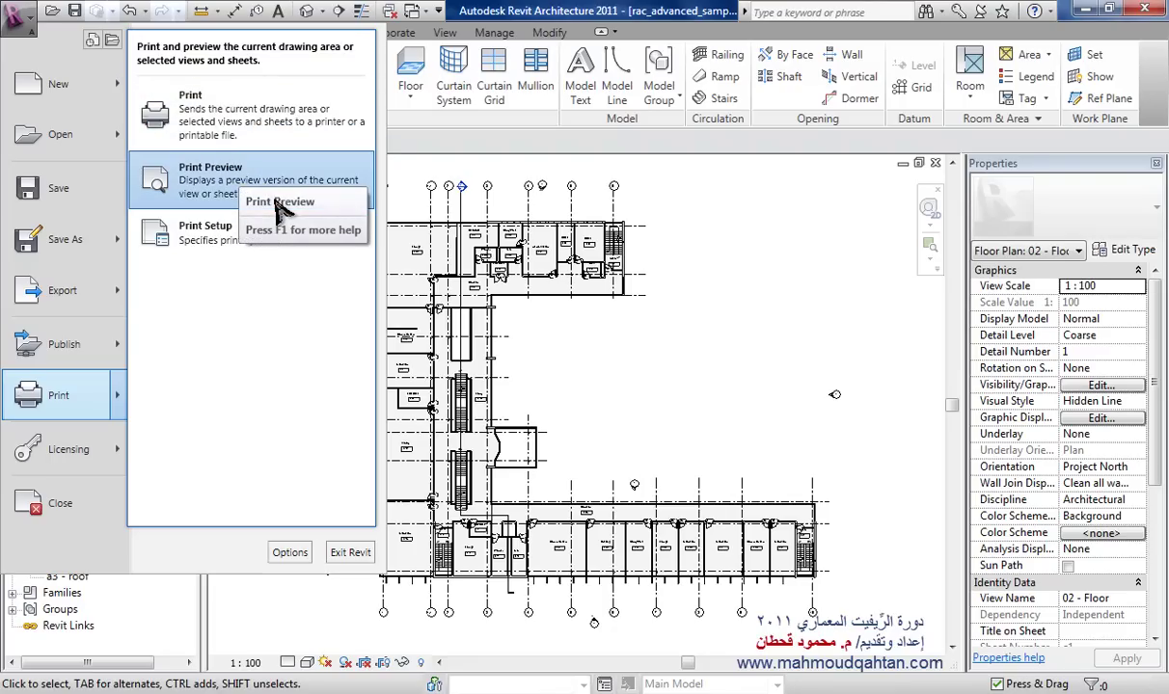
{"action": "key", "text": "Down"}
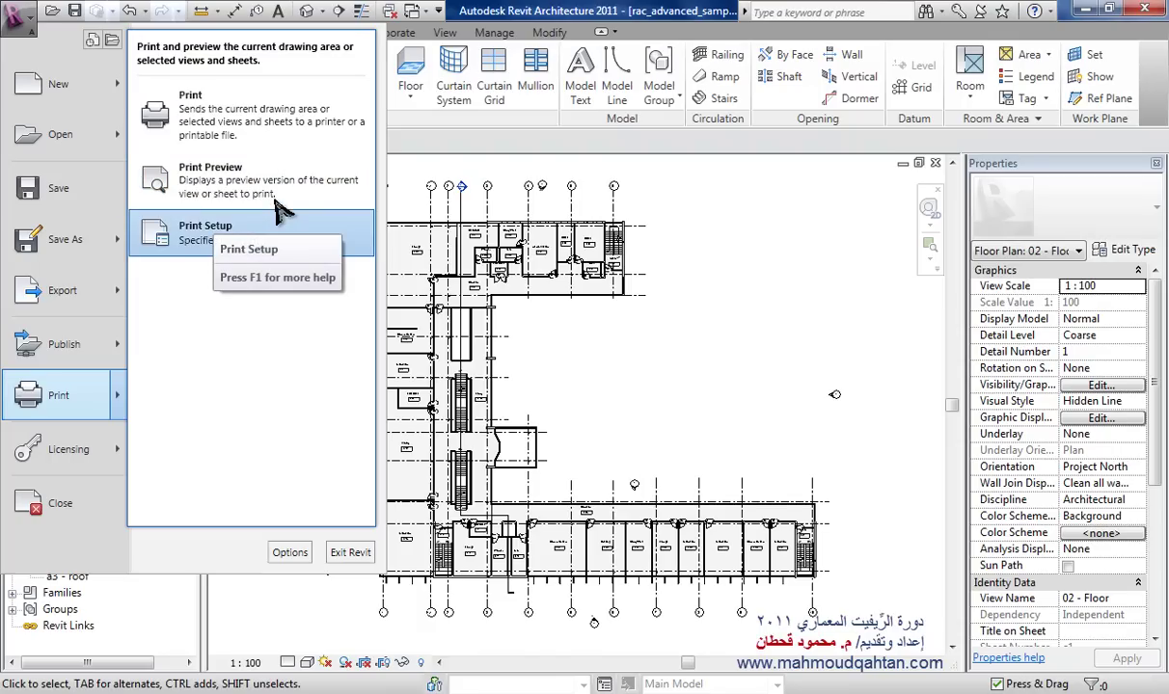
{"action": "key", "text": "Up"}
{"action": "key", "text": "Escape"}
{"action": "key", "text": "Escape"}
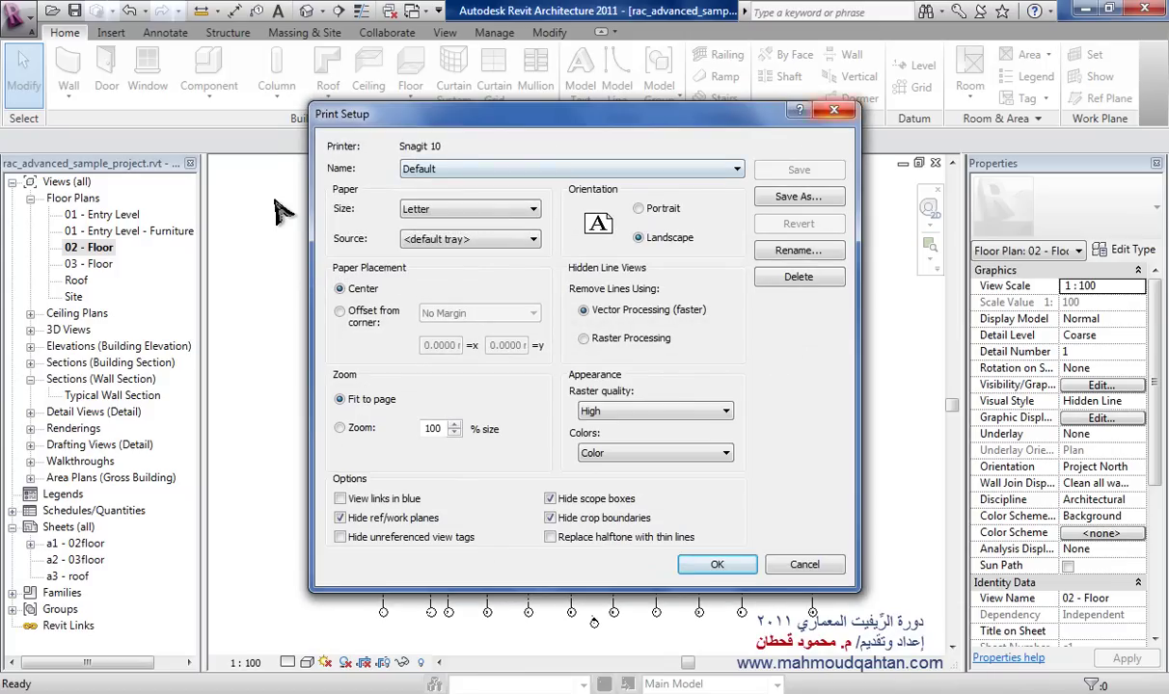
- Close Print Setup and browse the printer list, keeping Snagit 10
{"action": "key", "text": "Return"}
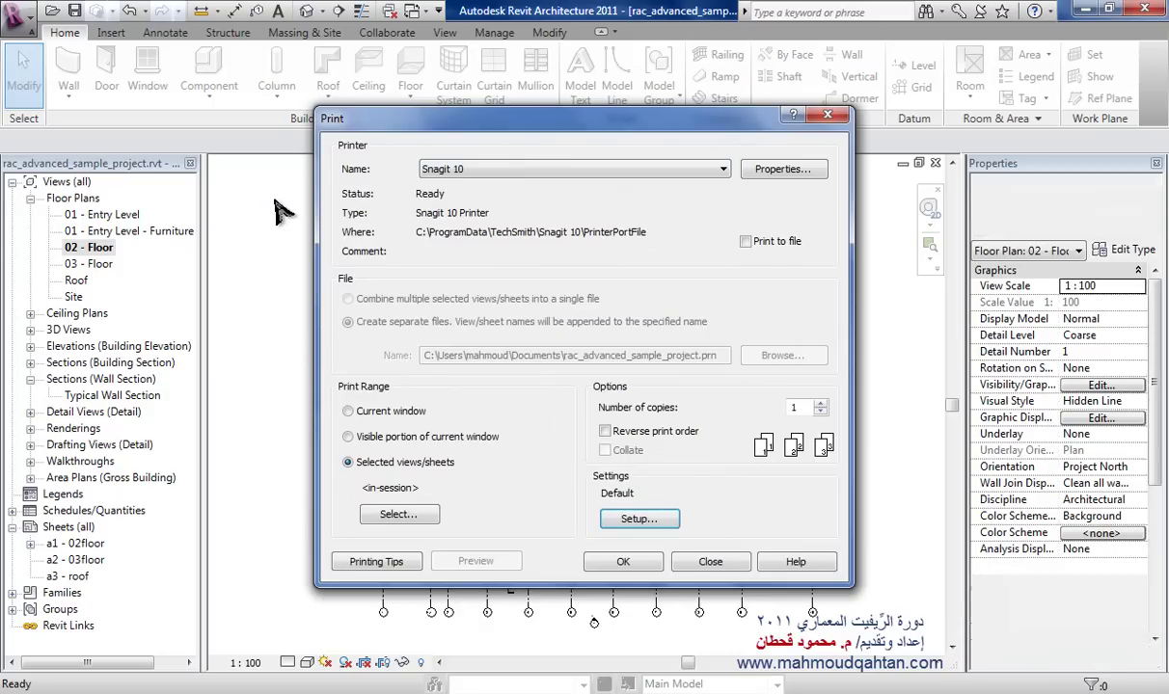
{"action": "key", "text": "alt+Down"}
{"action": "key", "text": "Up"}
{"action": "key", "text": "Up"}
{"action": "key", "text": "Up"}
{"action": "key", "text": "Up"}
{"action": "key", "text": "Up"}
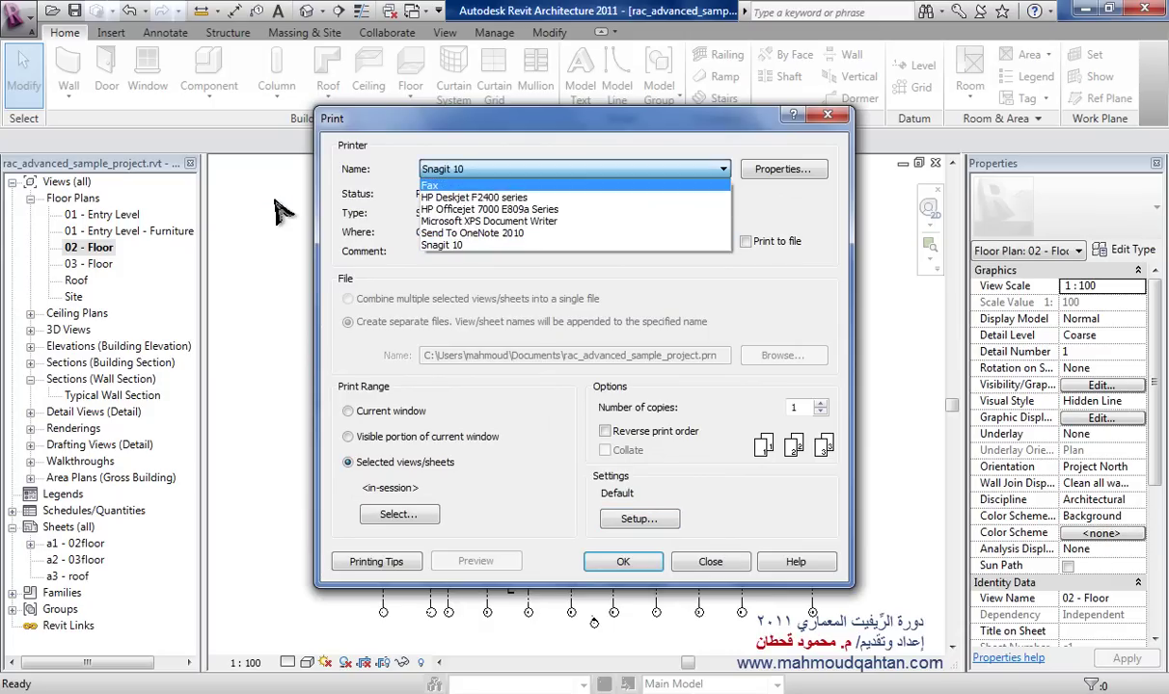
{"action": "key", "text": "Down"}
{"action": "key", "text": "Down"}
{"action": "key", "text": "Down"}
{"action": "key", "text": "Up"}
{"action": "key", "text": "Up"}
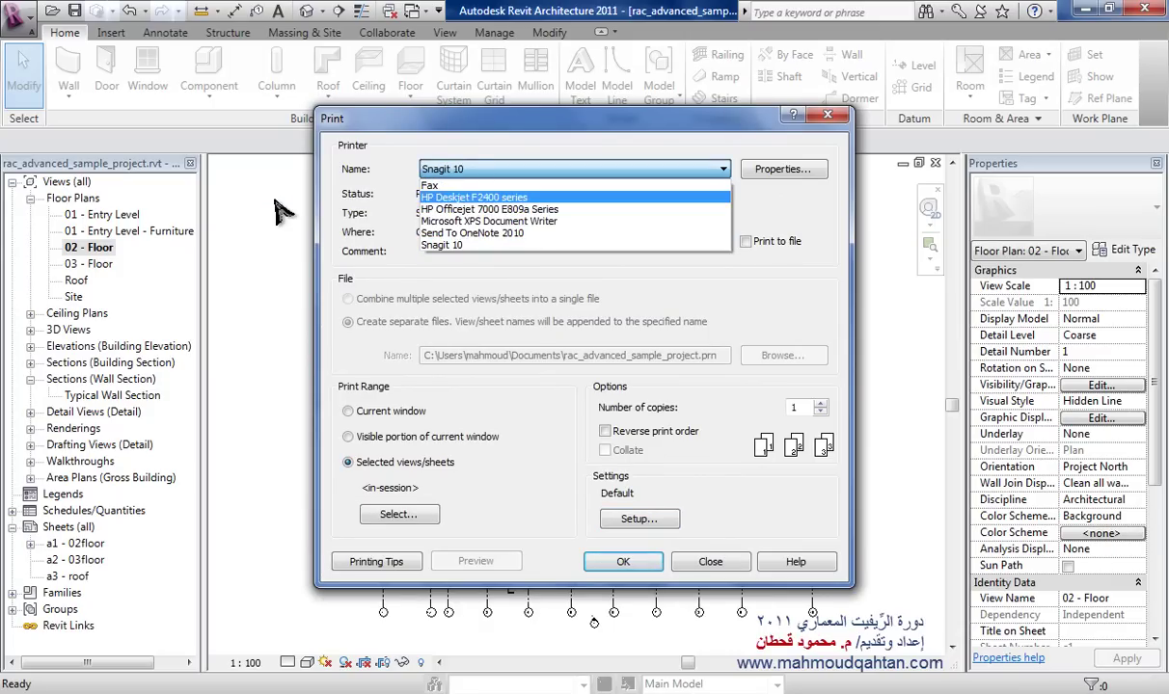
{"action": "key", "text": "Up"}
{"action": "key", "text": "Down"}
{"action": "key", "text": "Down"}
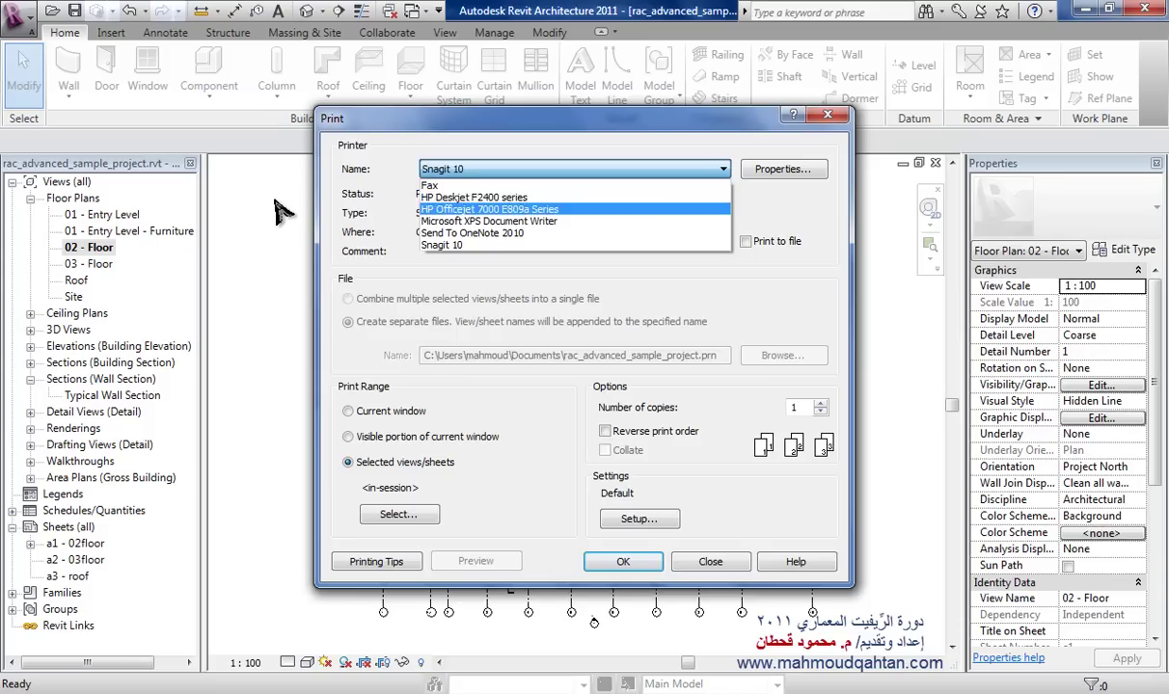
{"action": "key", "text": "Escape"}
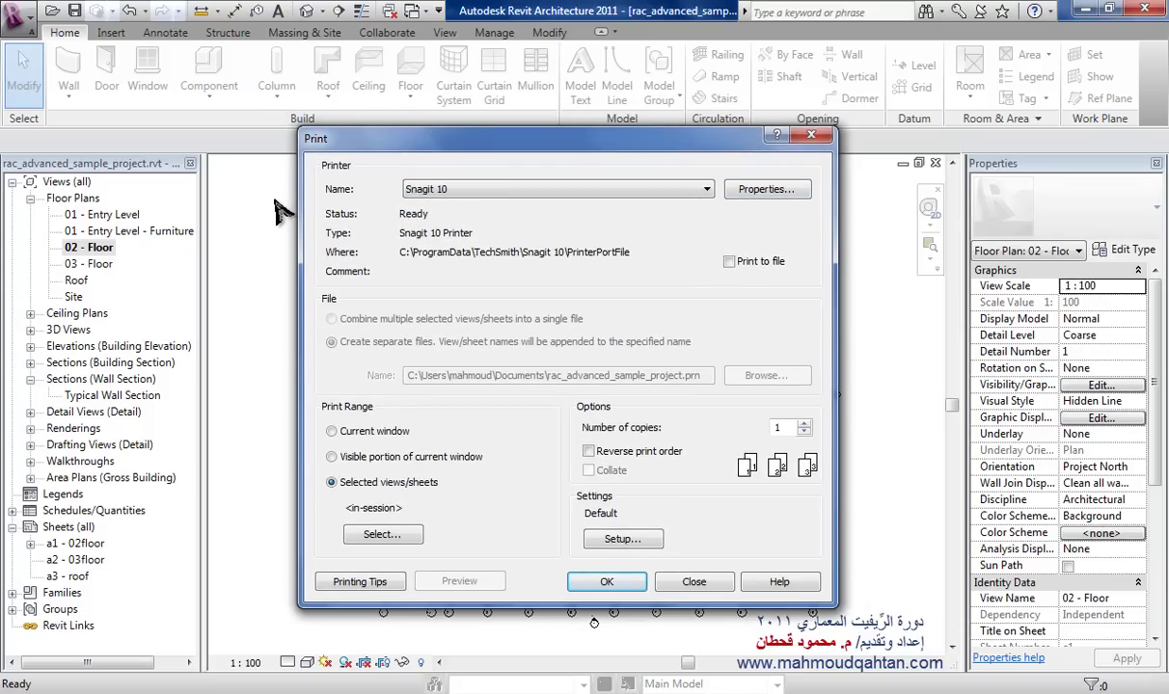
- Recheck the printers, leave Snagit 10 selected, and move the Print dialog left
{"action": "key", "text": "alt+Down"}
{"action": "key", "text": "Up"}
{"action": "key", "text": "Up"}
{"action": "key", "text": "Up"}
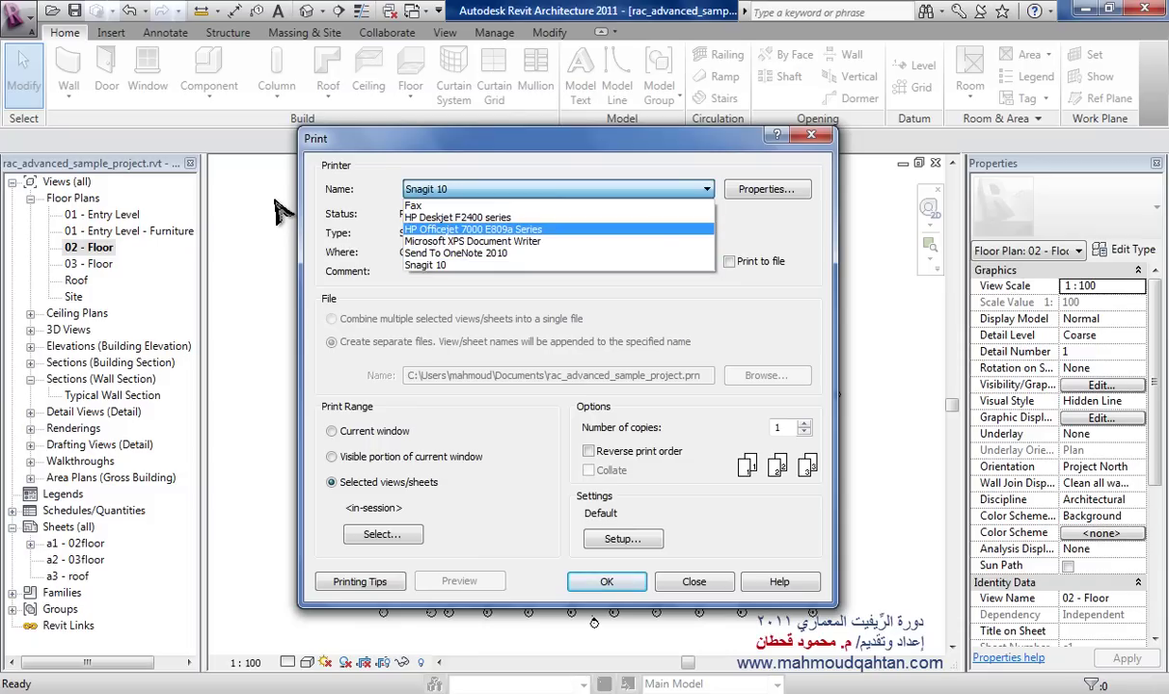
{"action": "key", "text": "Up"}
{"action": "key", "text": "Up"}
{"action": "key", "text": "Escape"}
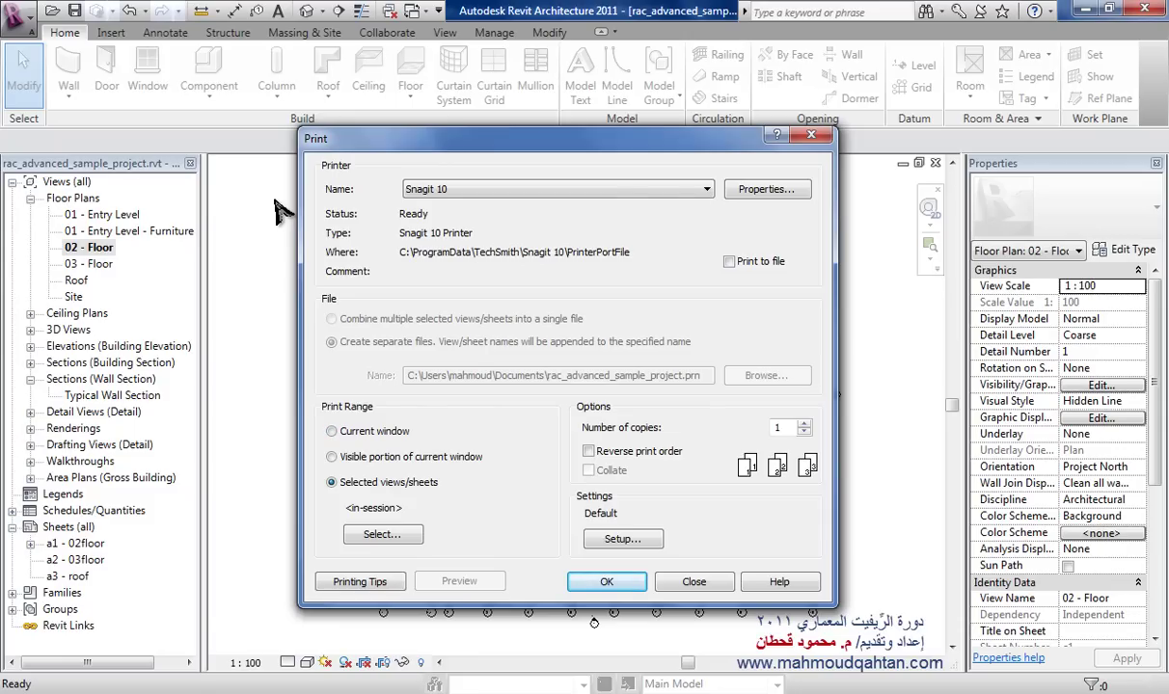
{"action": "left_click_drag", "start_coordinate": [434, 138], "coordinate": [313, 142]}
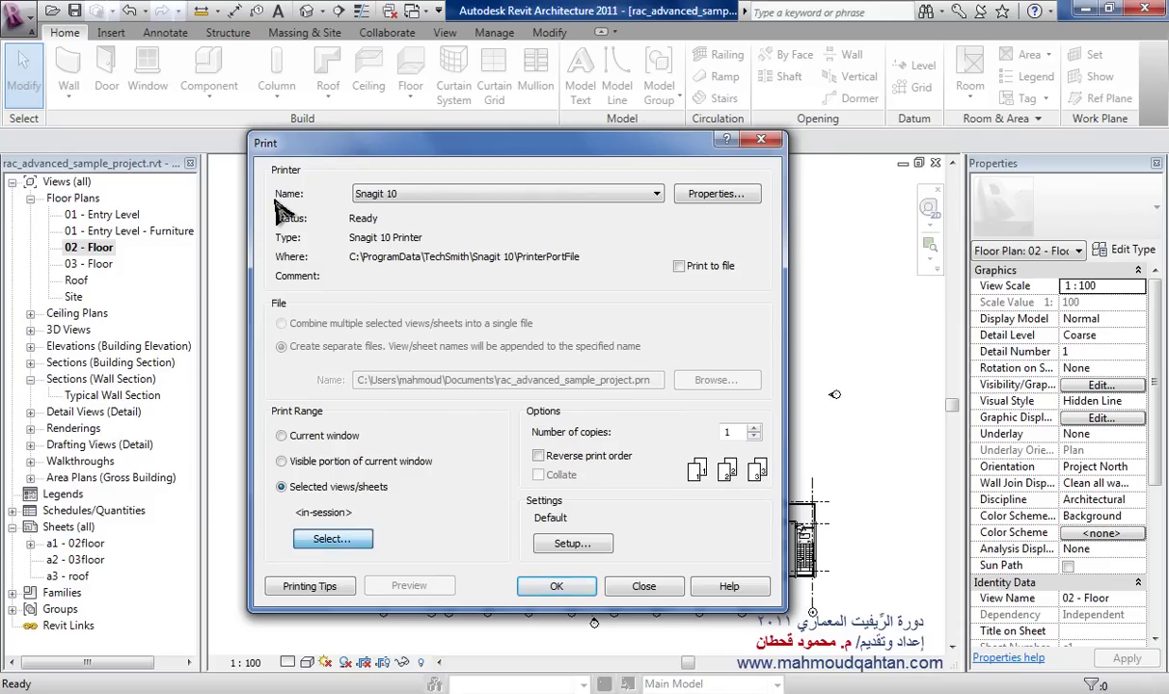
- Show only sheets in the view/sheet selection and tick sheet a1
{"action": "left_click", "coordinate": [333, 538]}
{"action": "left_click_drag", "start_coordinate": [386, 213], "coordinate": [440, 167]}
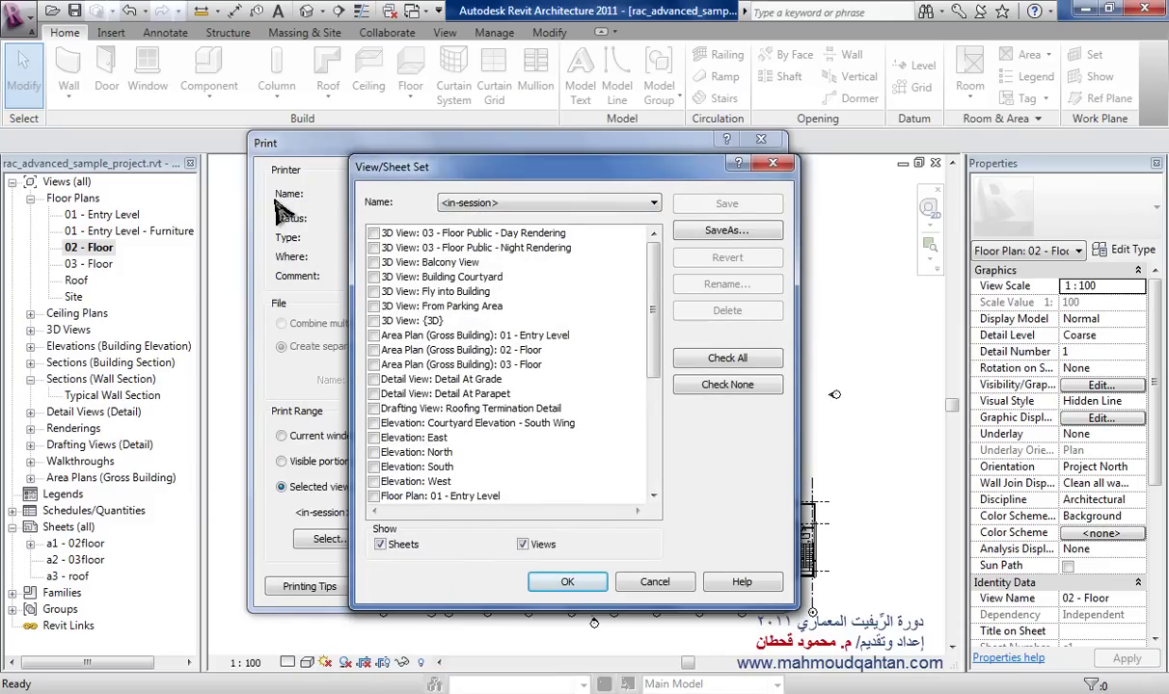
{"action": "left_click_drag", "start_coordinate": [429, 262], "coordinate": [444, 306]}
{"action": "left_click", "coordinate": [522, 544]}
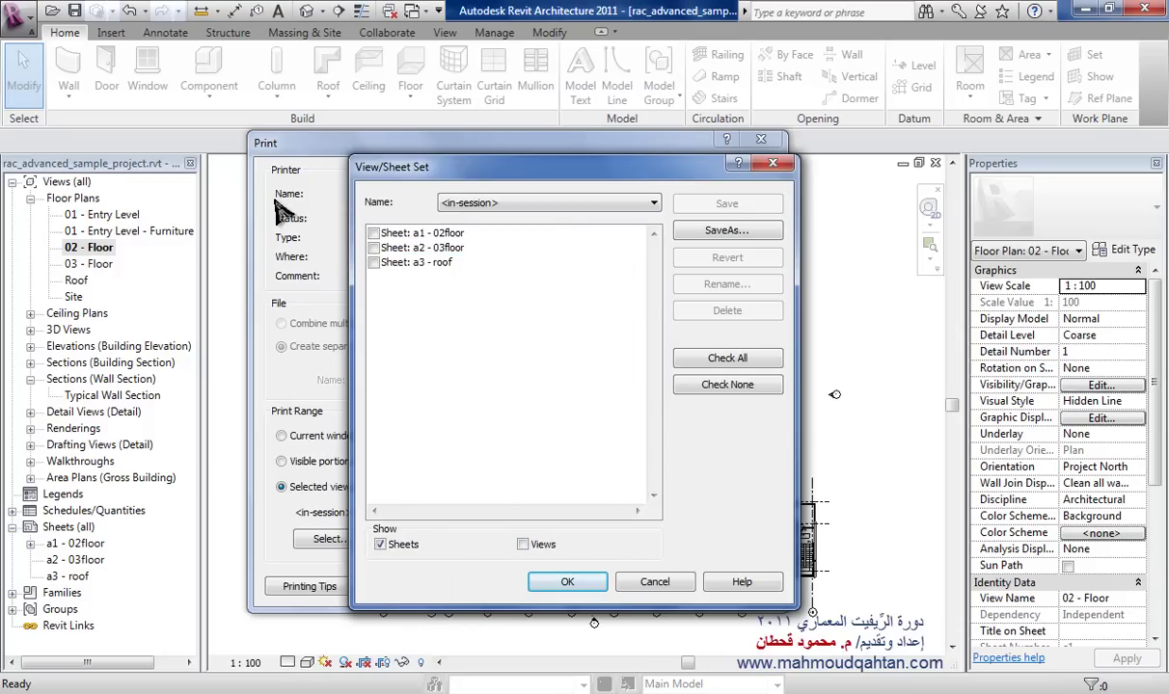
{"action": "key", "text": "Tab"}
{"action": "key", "text": "space"}
{"action": "key", "text": "Down"}
{"action": "key", "text": "Down"}
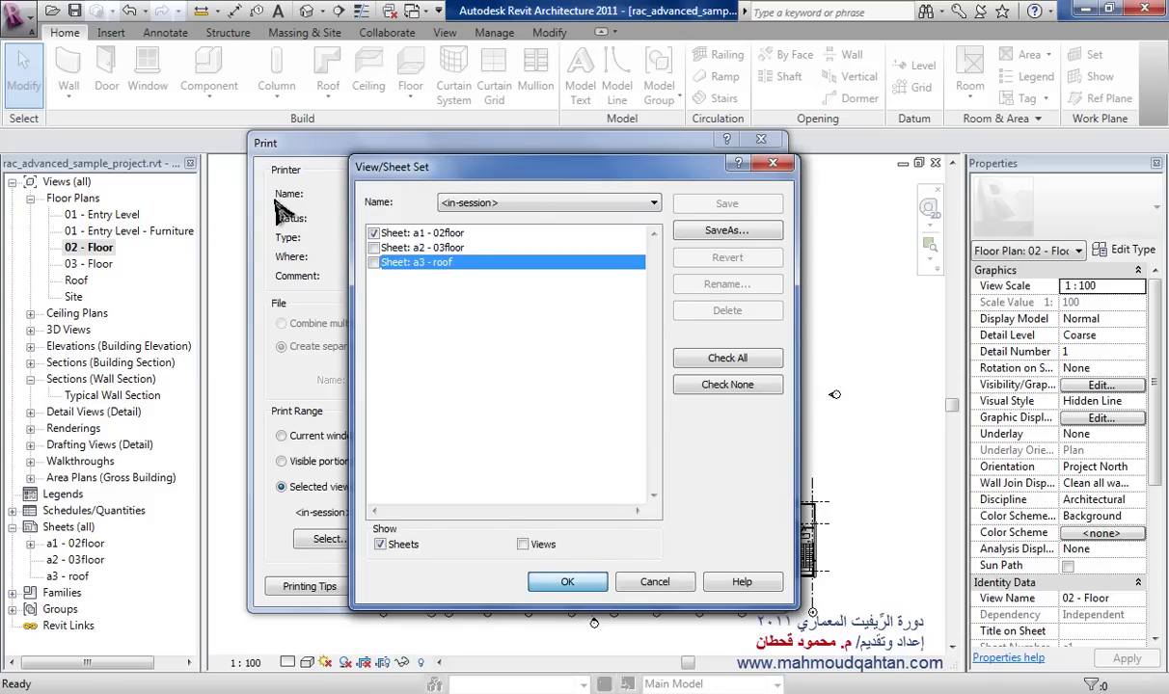
- Confirm the selection and save it as view/sheet set 'Set 1'
{"action": "key", "text": "Return"}
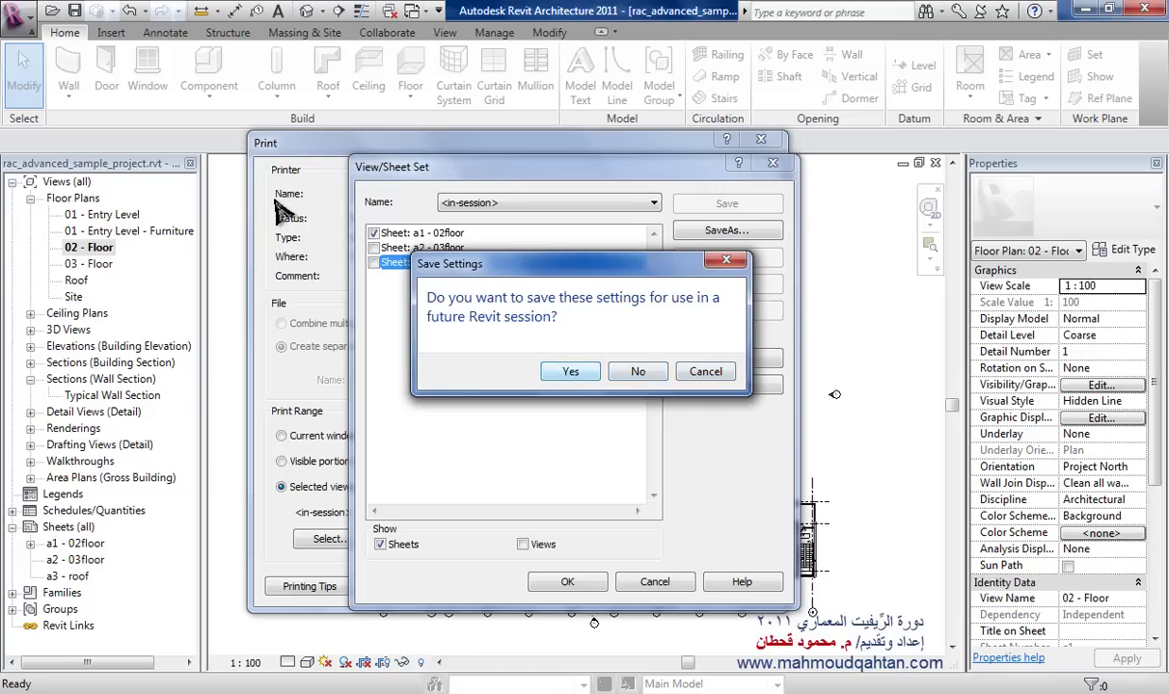
{"action": "key", "text": "Return"}
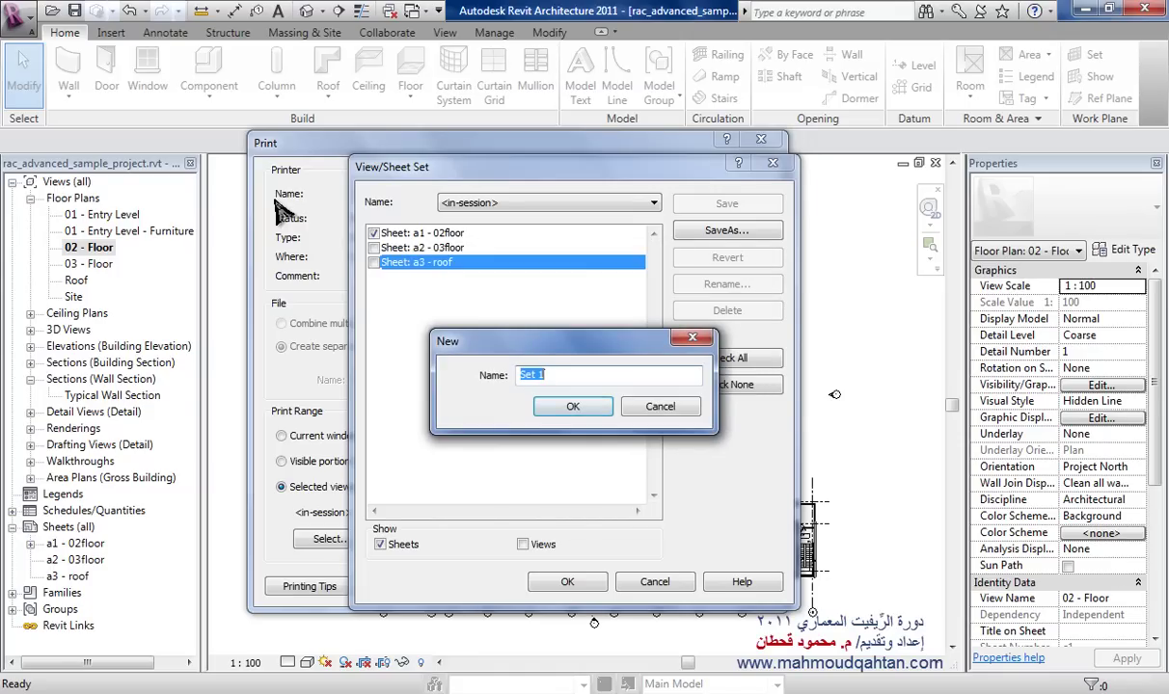
{"action": "key", "text": "Return"}
{"action": "key", "text": "Return"}
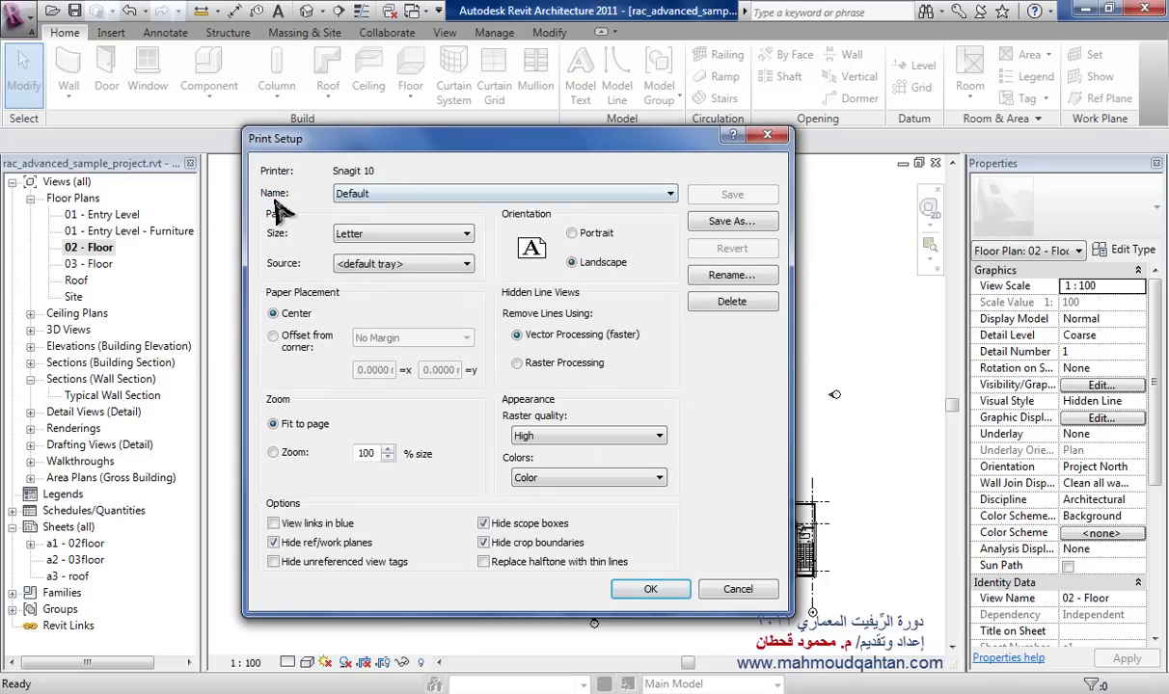
- Check the setup name, paper size and source, keeping Default, Letter and the default tray
{"action": "key", "text": "alt+Down"}
{"action": "key", "text": "Return"}
{"action": "key", "text": "alt+Down"}
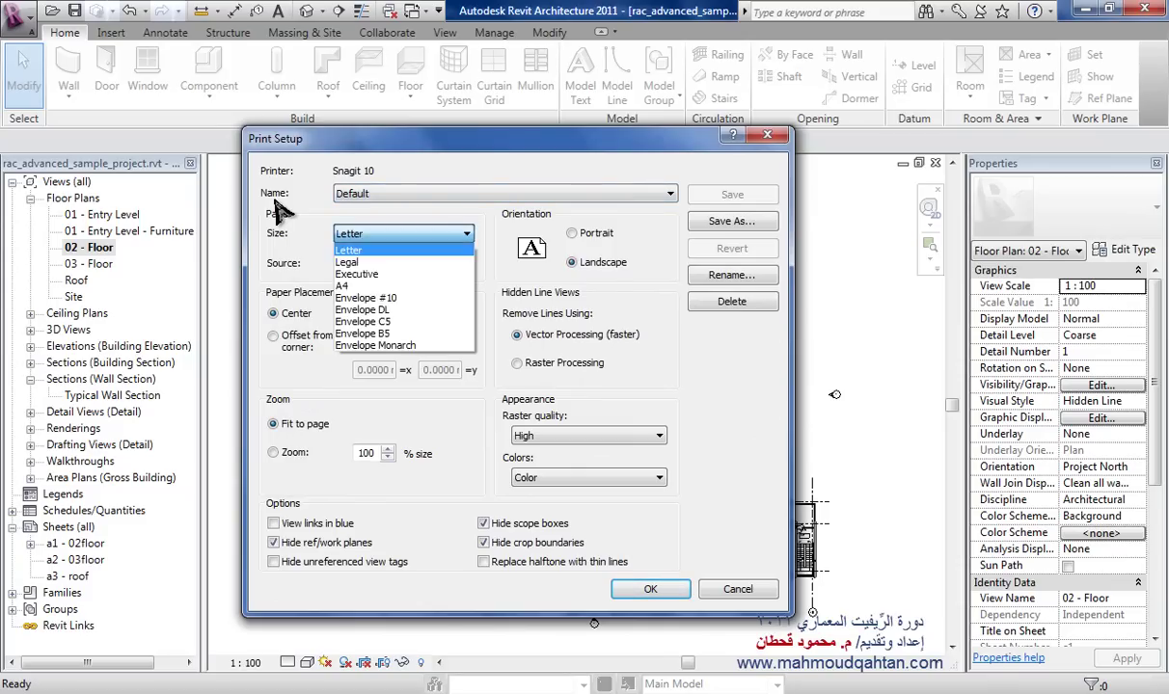
{"action": "key", "text": "Up"}
{"action": "key", "text": "Up"}
{"action": "key", "text": "Up"}
{"action": "key", "text": "Return"}
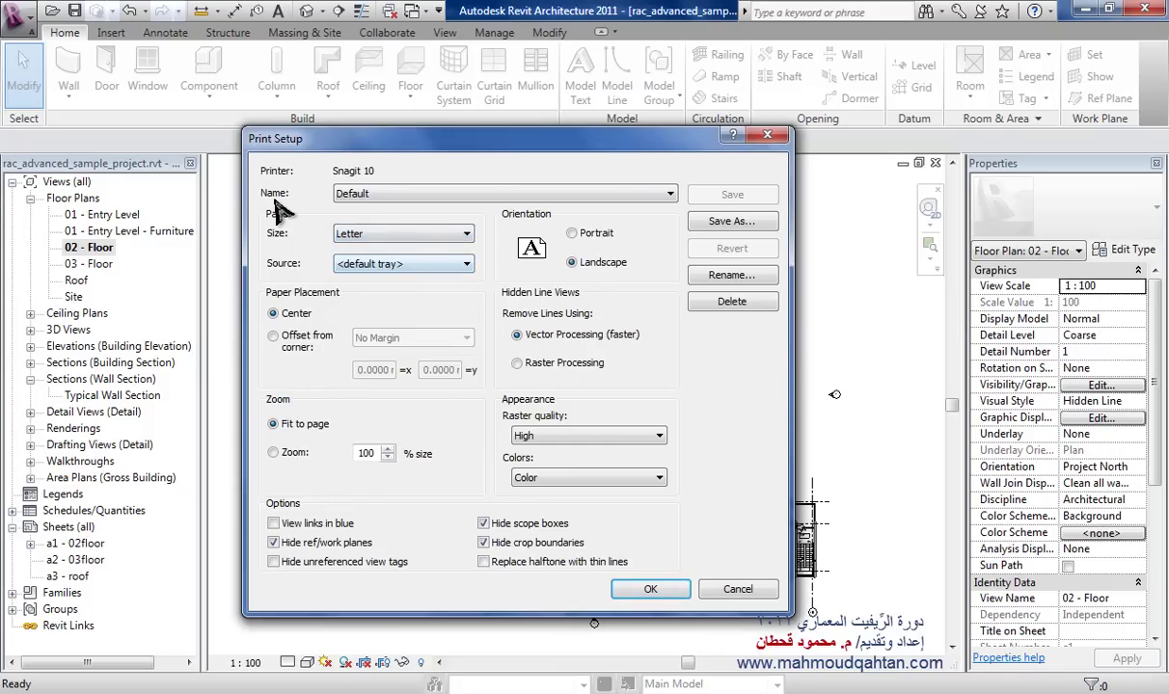
{"action": "key", "text": "alt+Down"}
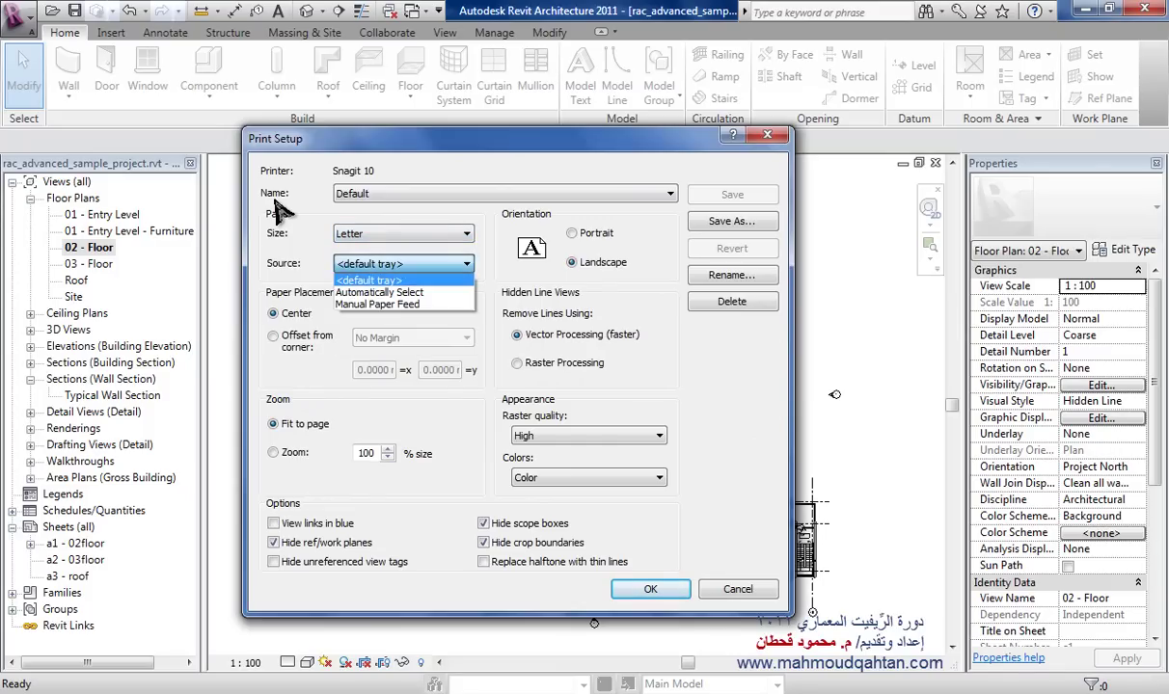
{"action": "key", "text": "Return"}
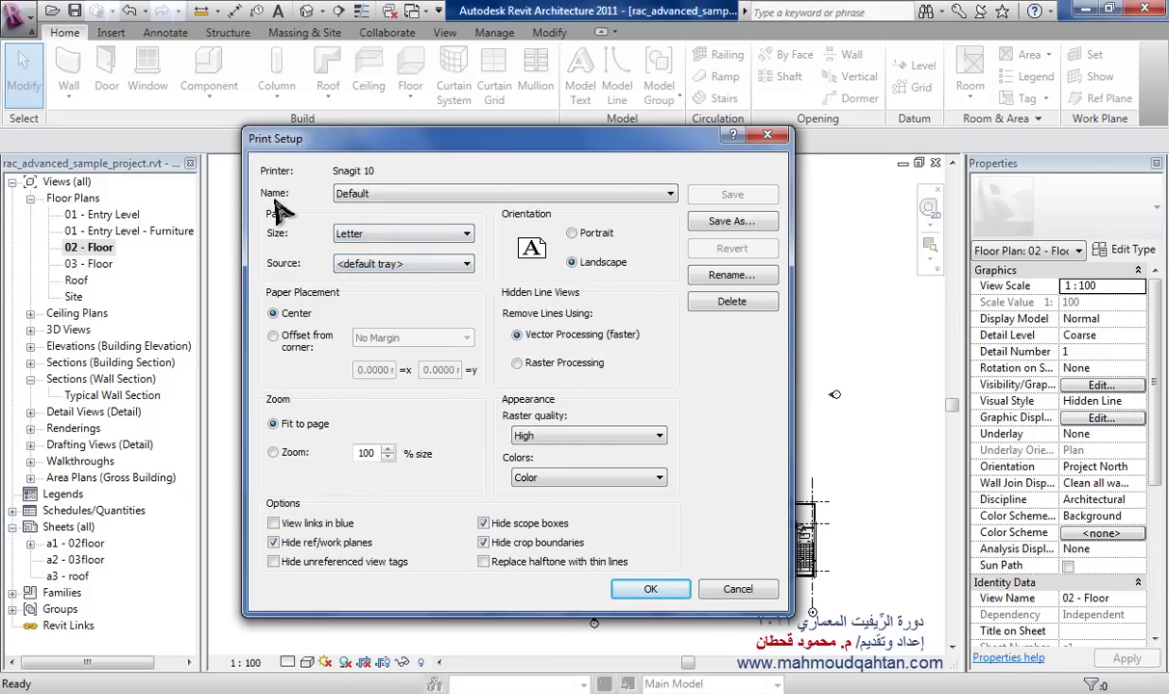
- Try portrait orientation and offset placement with No Margin, then restore landscape and centred
{"action": "key", "text": "Up"}
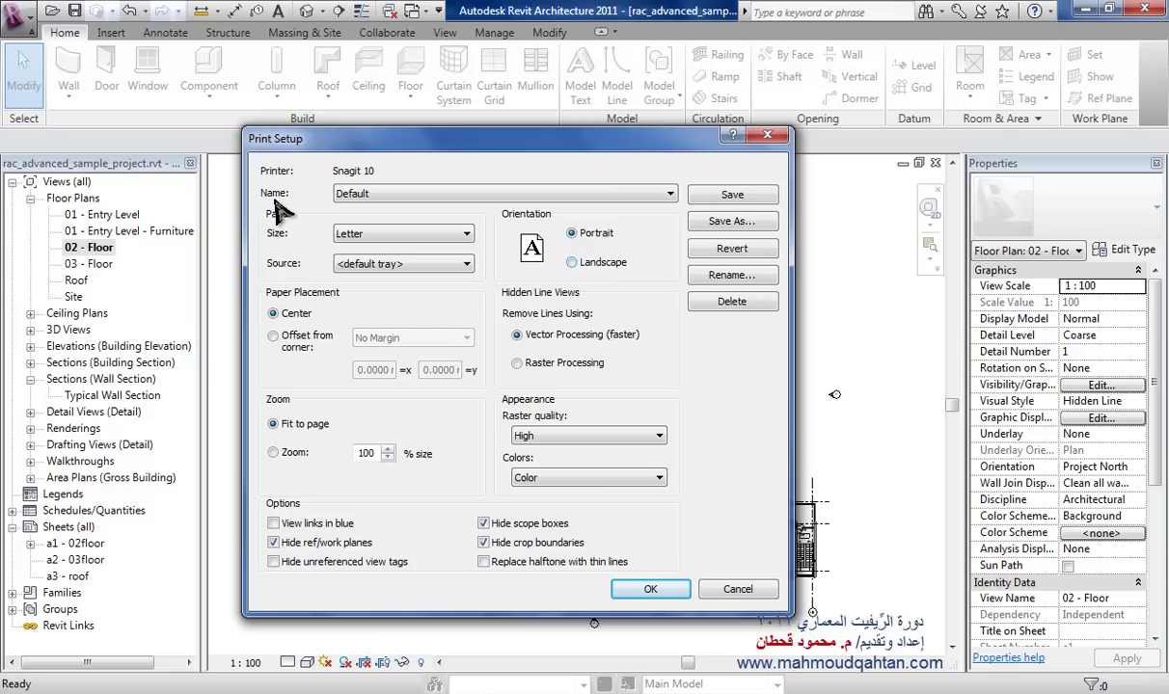
{"action": "key", "text": "Down"}
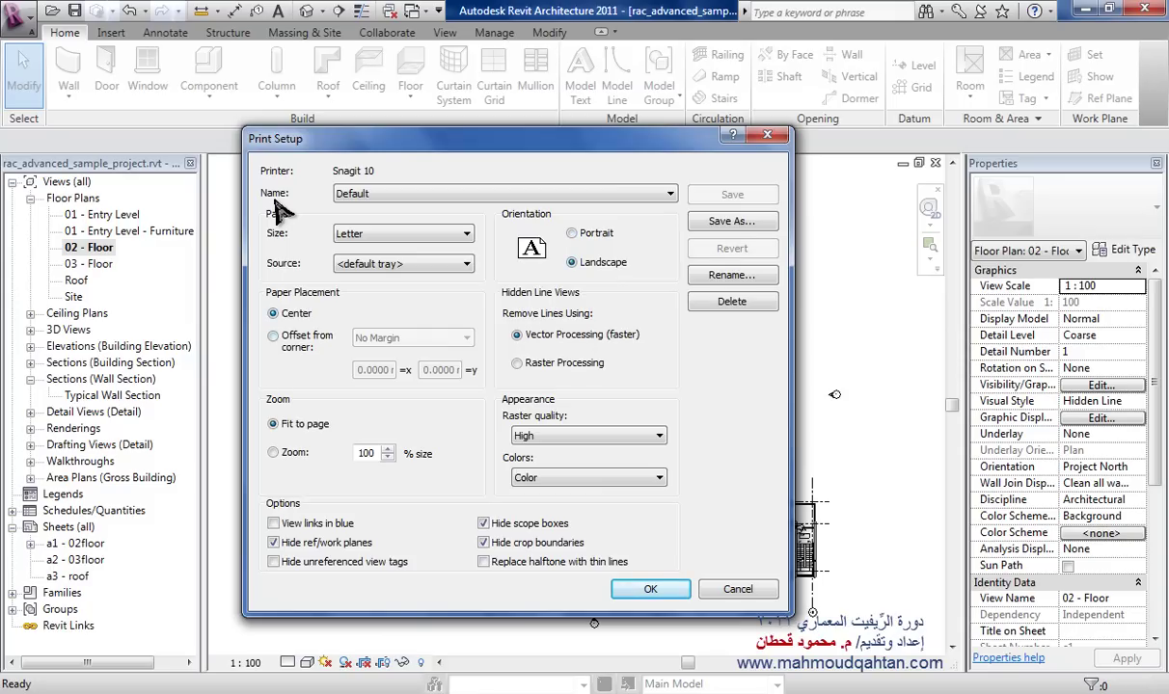
{"action": "key", "text": "Down"}
{"action": "key", "text": "Tab"}
{"action": "key", "text": "alt+Down"}
{"action": "key", "text": "Return"}
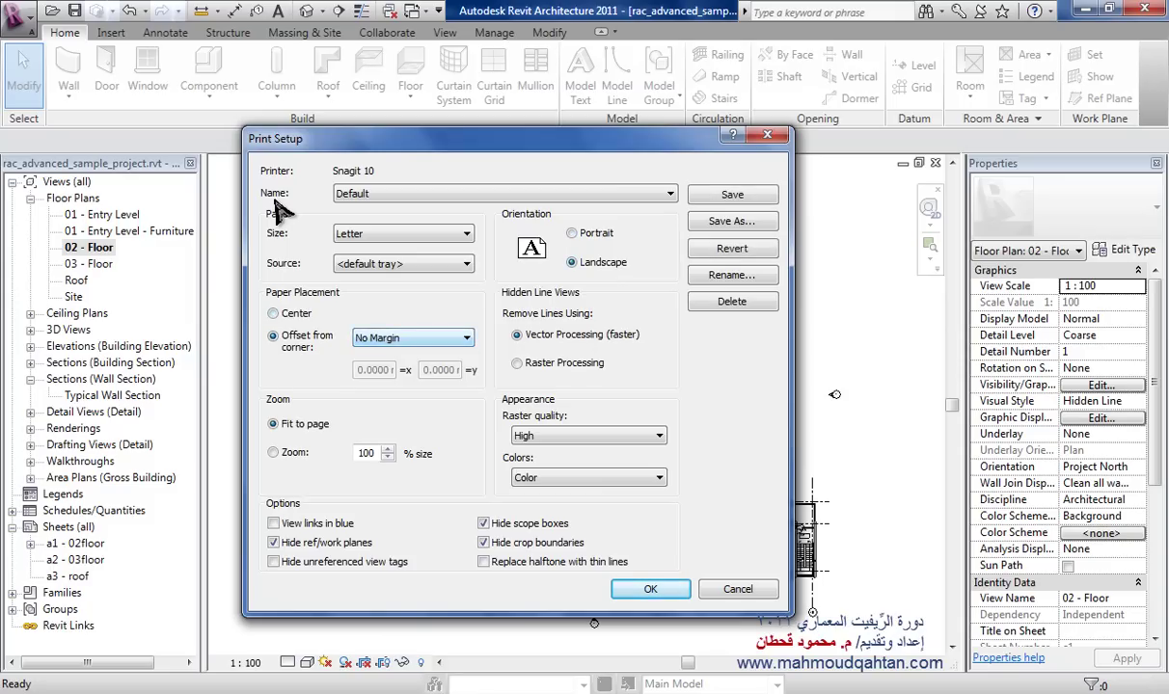
{"action": "key", "text": "shift+Tab"}
{"action": "key", "text": "Up"}
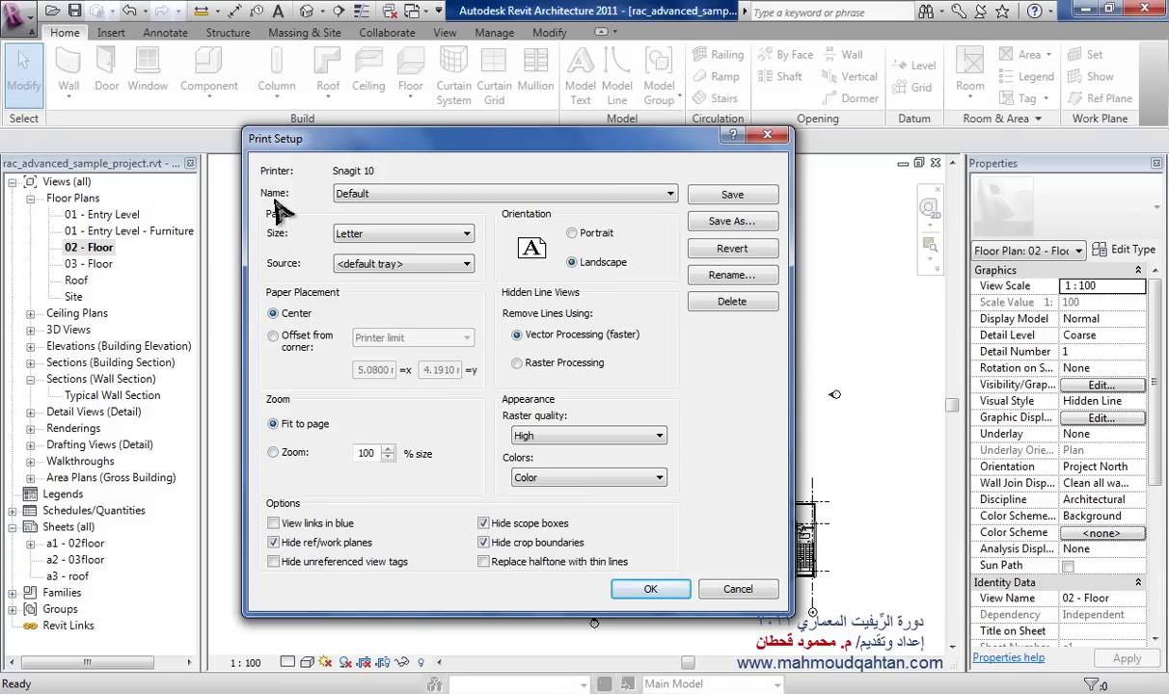
- Try corner offset with custom zoom, restore centred fit-to-page, and close Print Setup
{"action": "key", "text": "Down"}
{"action": "key", "text": "Tab"}
{"action": "key", "text": "Tab"}
{"action": "key", "text": "Down"}
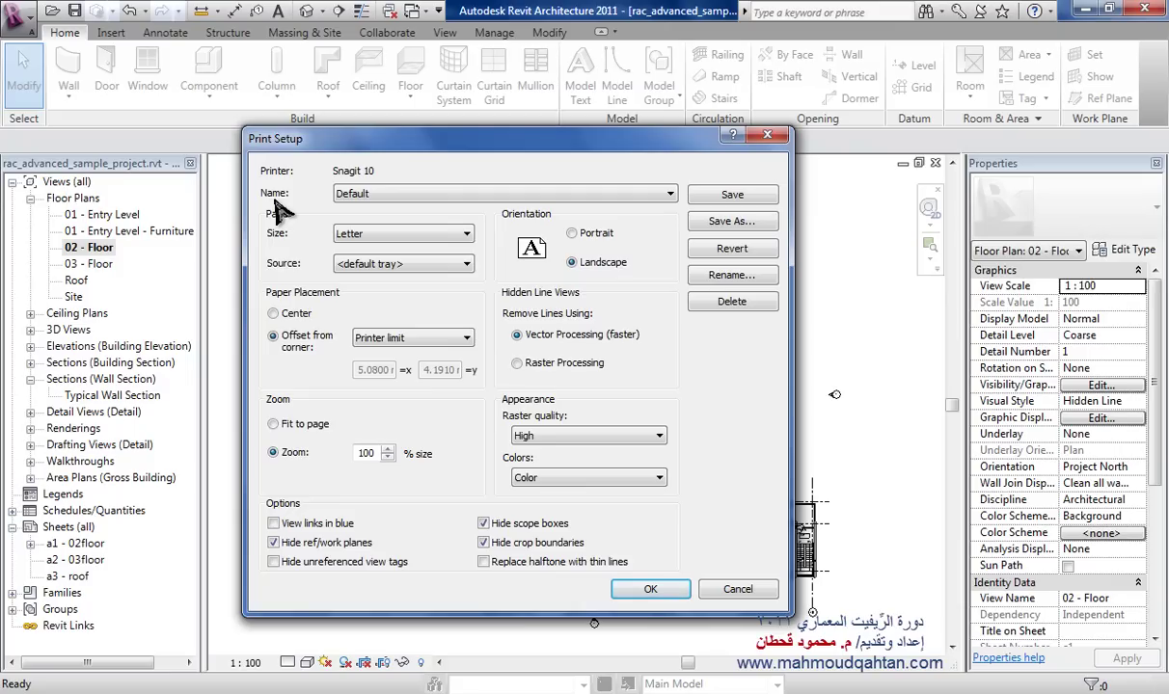
{"action": "key", "text": "Up"}
{"action": "key", "text": "shift+Tab"}
{"action": "key", "text": "shift+Tab"}
{"action": "key", "text": "Up"}
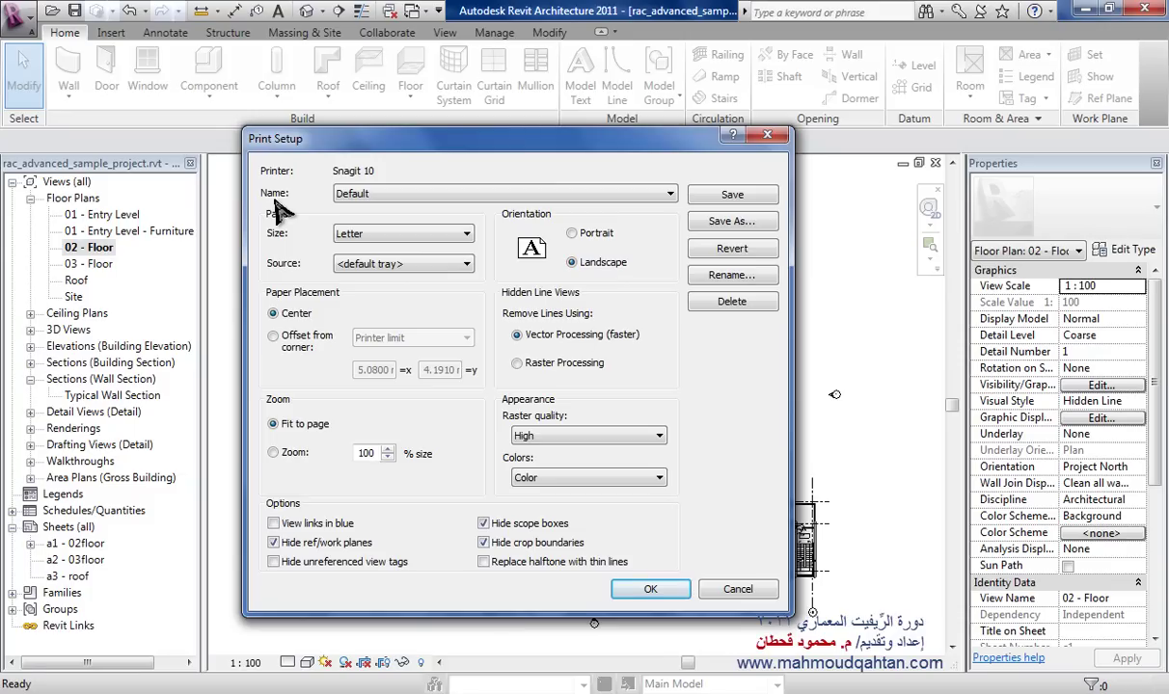
{"action": "key", "text": "Return"}
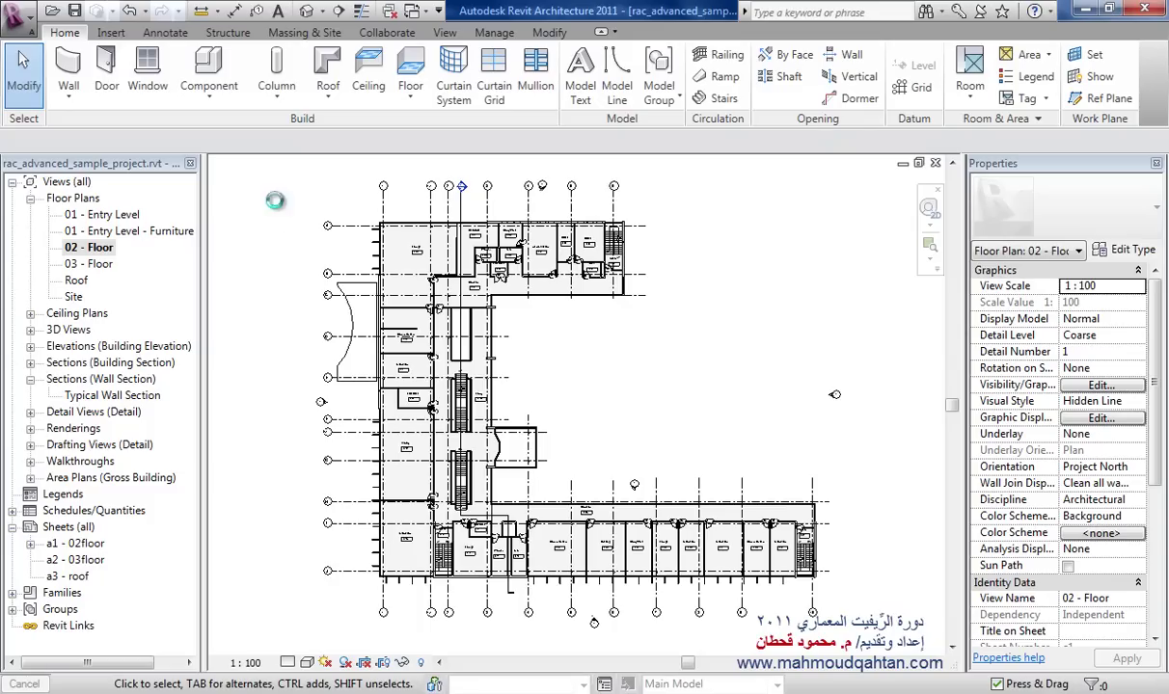
{"action": "key", "text": "Return"}
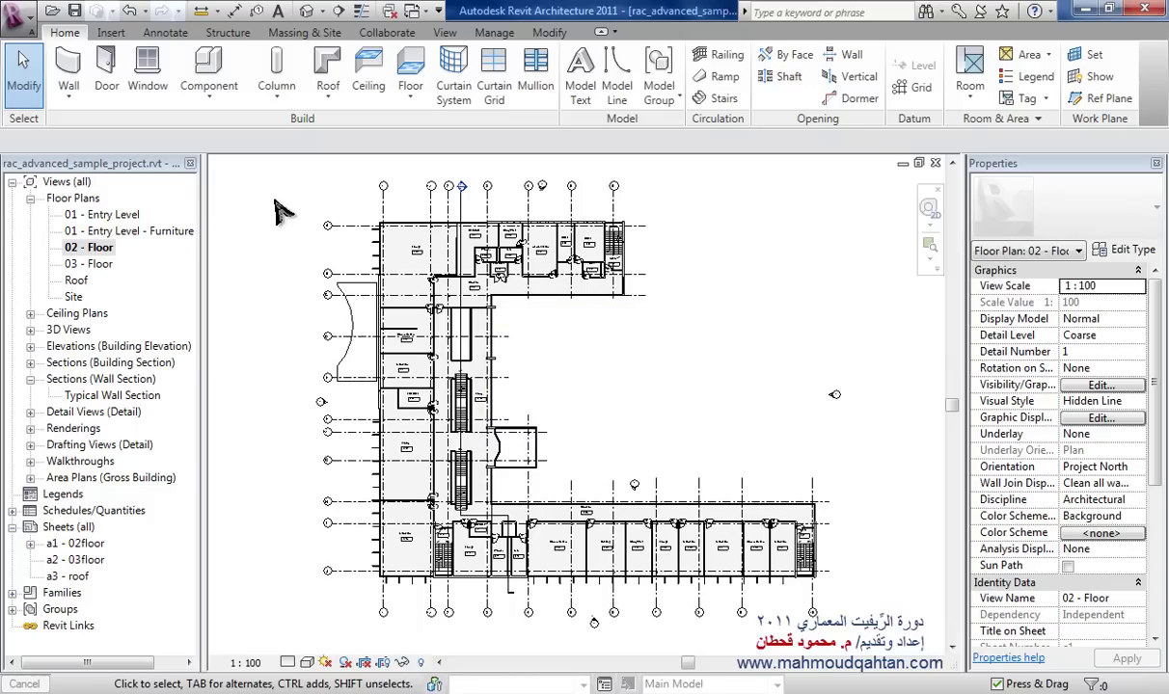